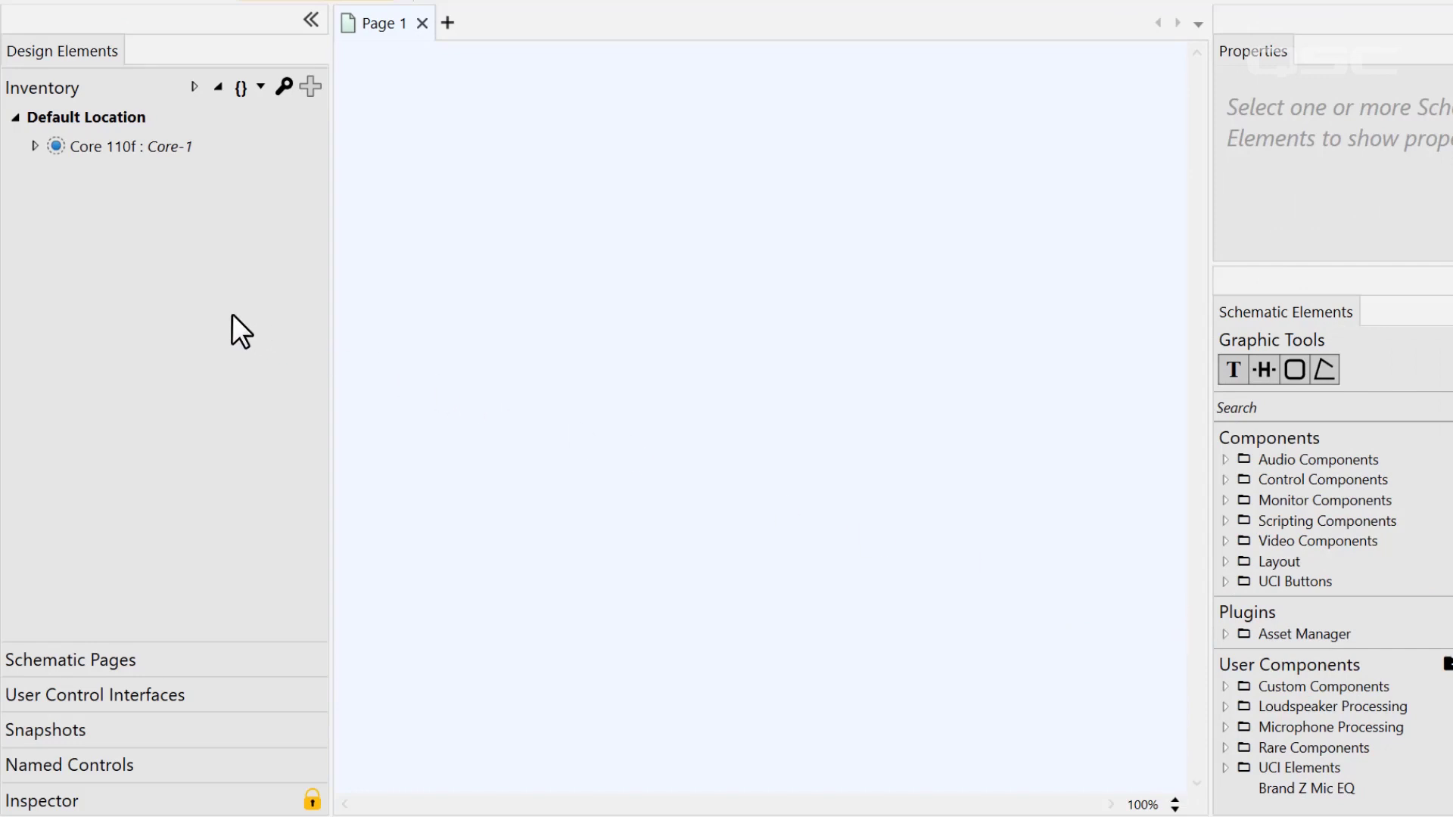
# Step: Browse the User Control Interfaces list, then return to the device inventory
pyautogui.click(246, 656)
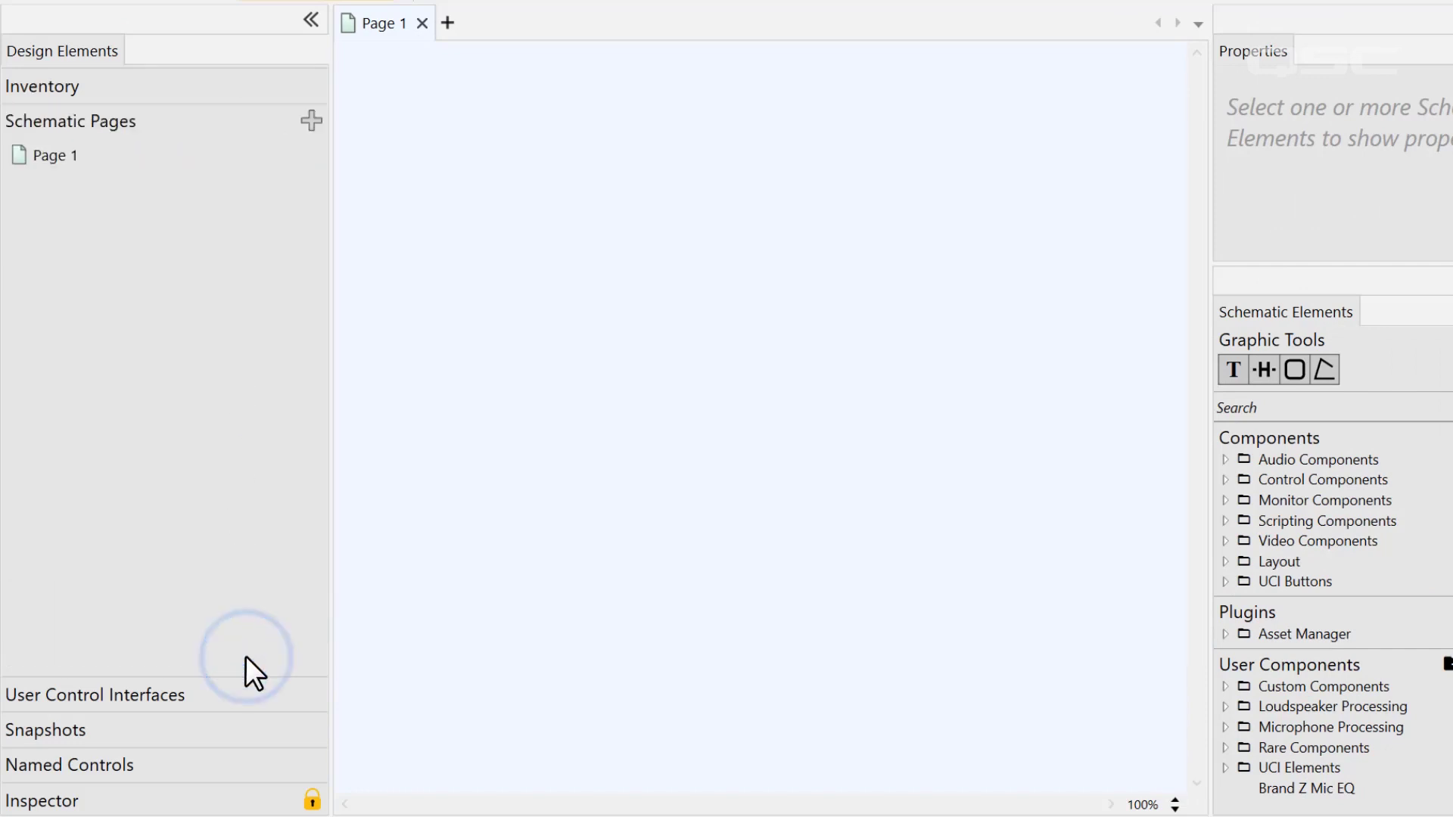
pyautogui.click(243, 693)
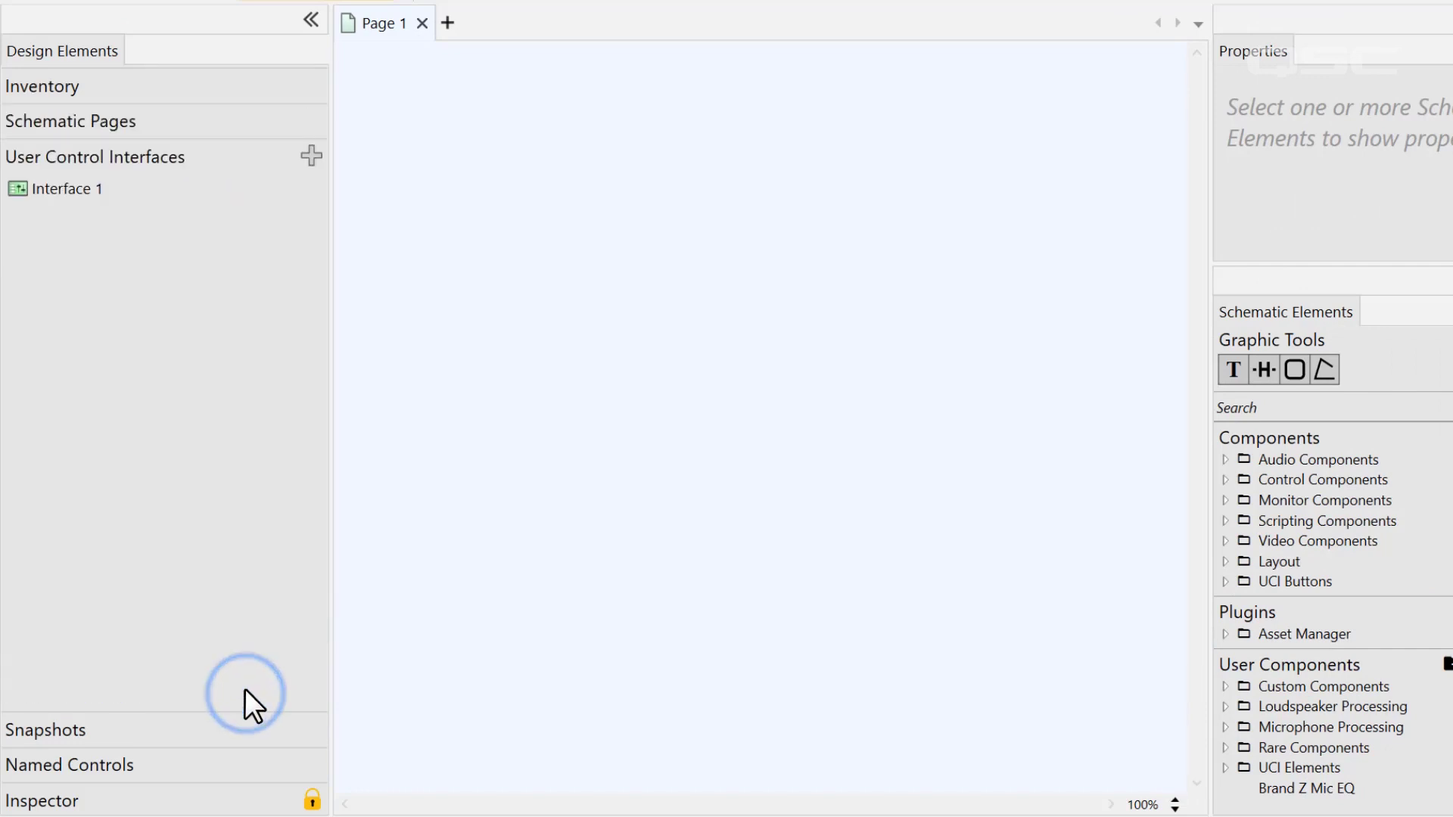
pyautogui.click(239, 124)
pyautogui.click(240, 88)
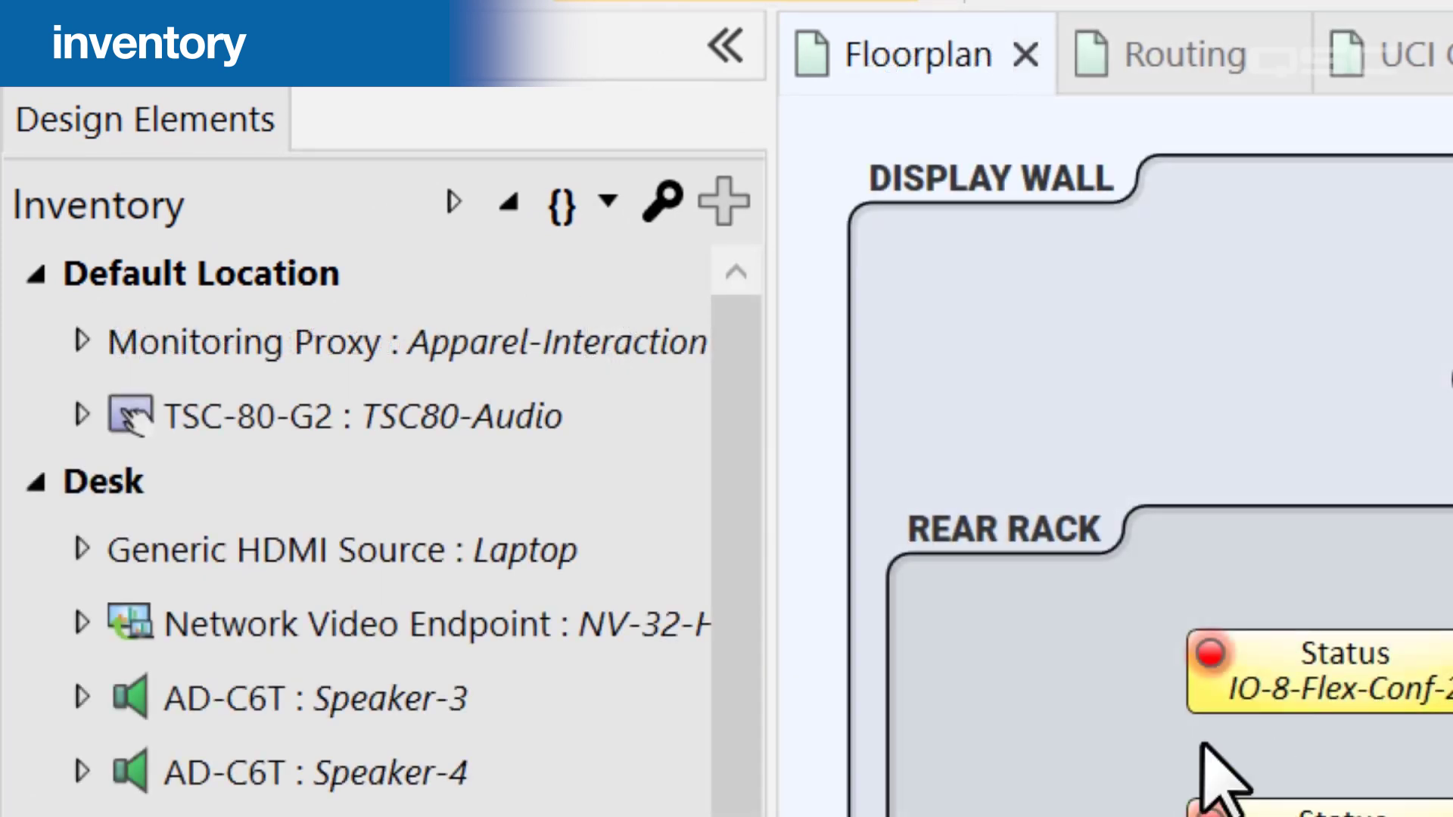
pyautogui.moveTo(739, 464); pyautogui.dragTo(624, 326)
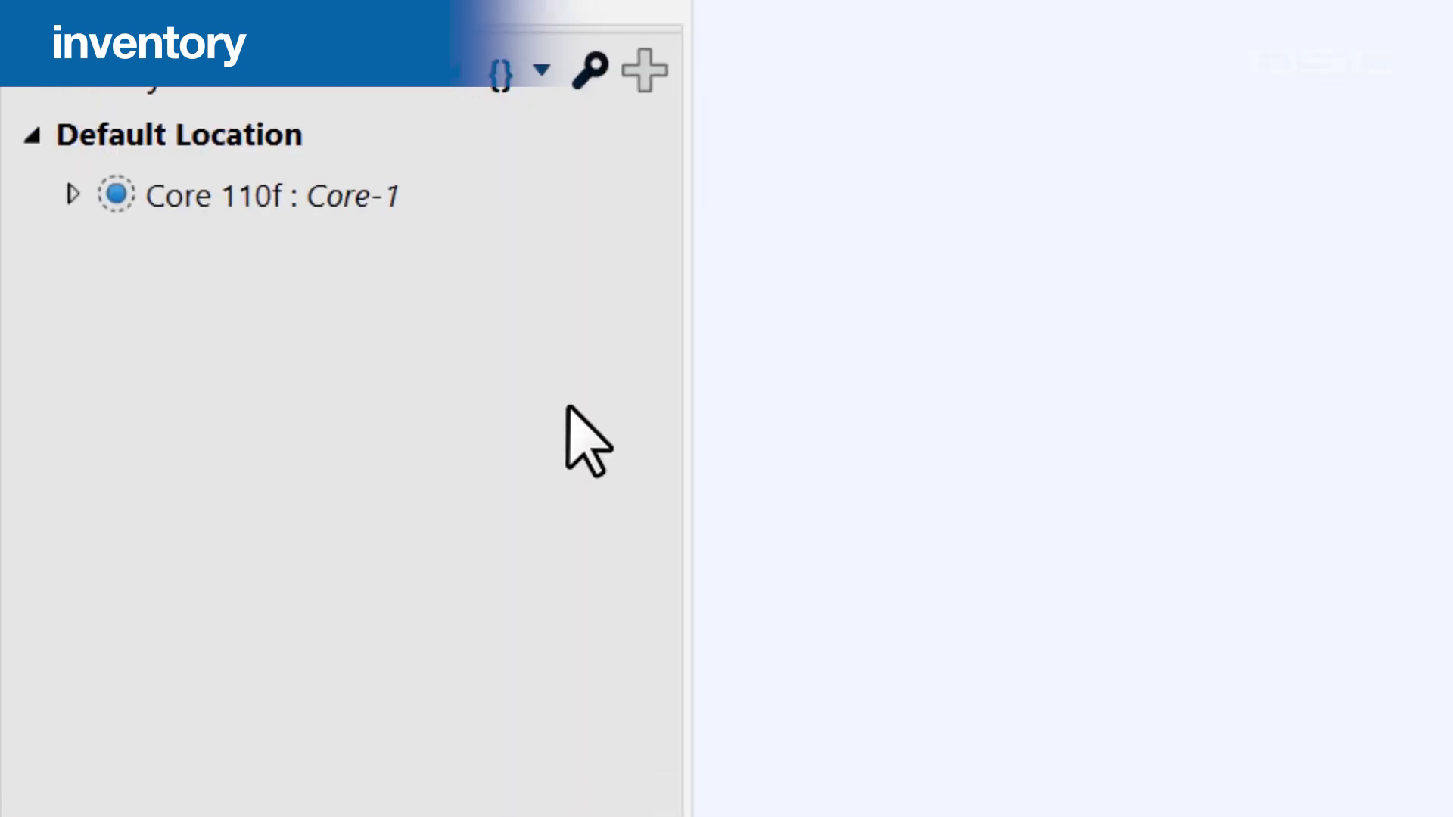
# Step: Add a TSC-55-G2 touch screen, Tsc55-1, from the Peripherals catalogue to the inventory
pyautogui.click(644, 71)
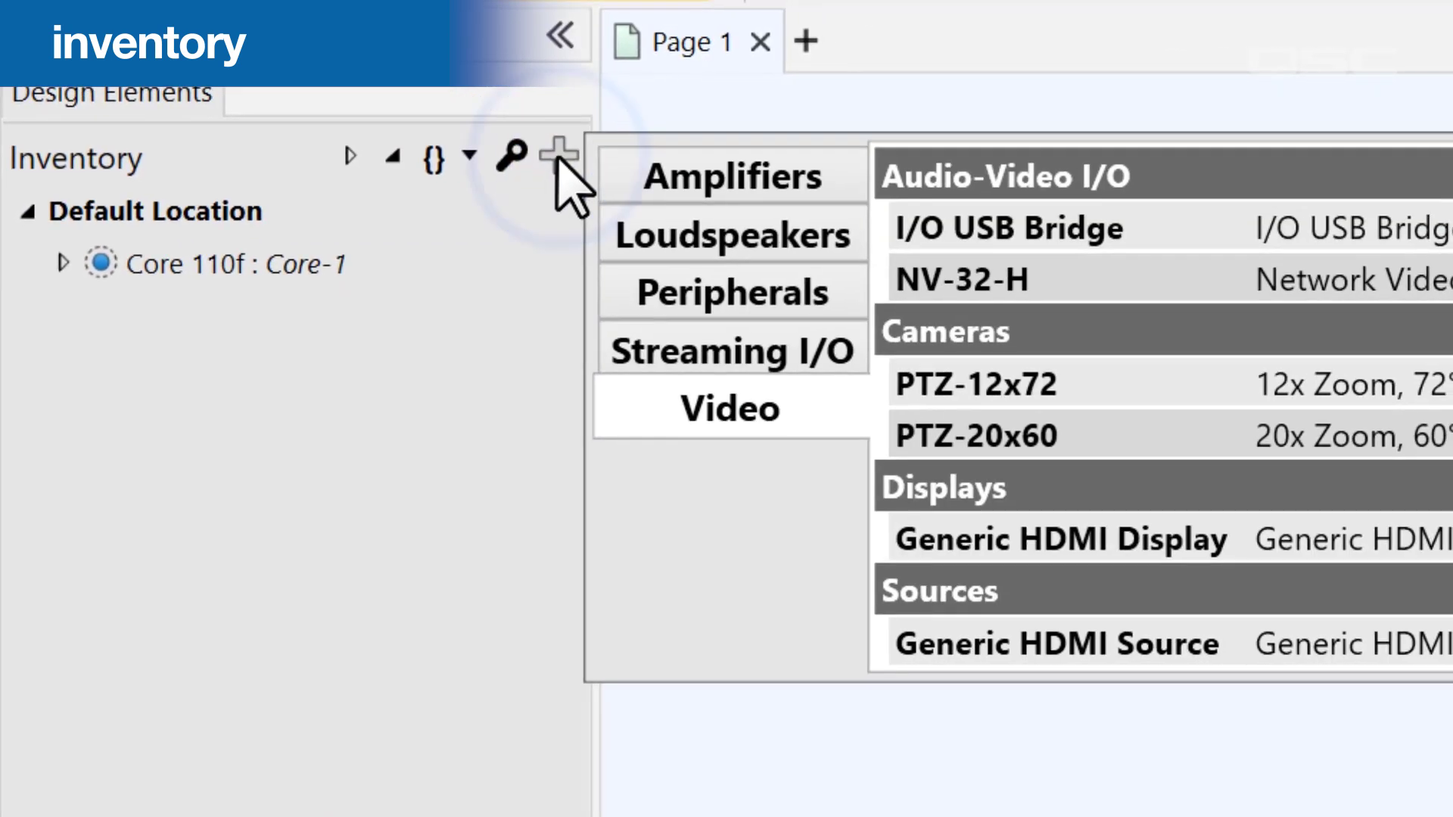
pyautogui.click(745, 295)
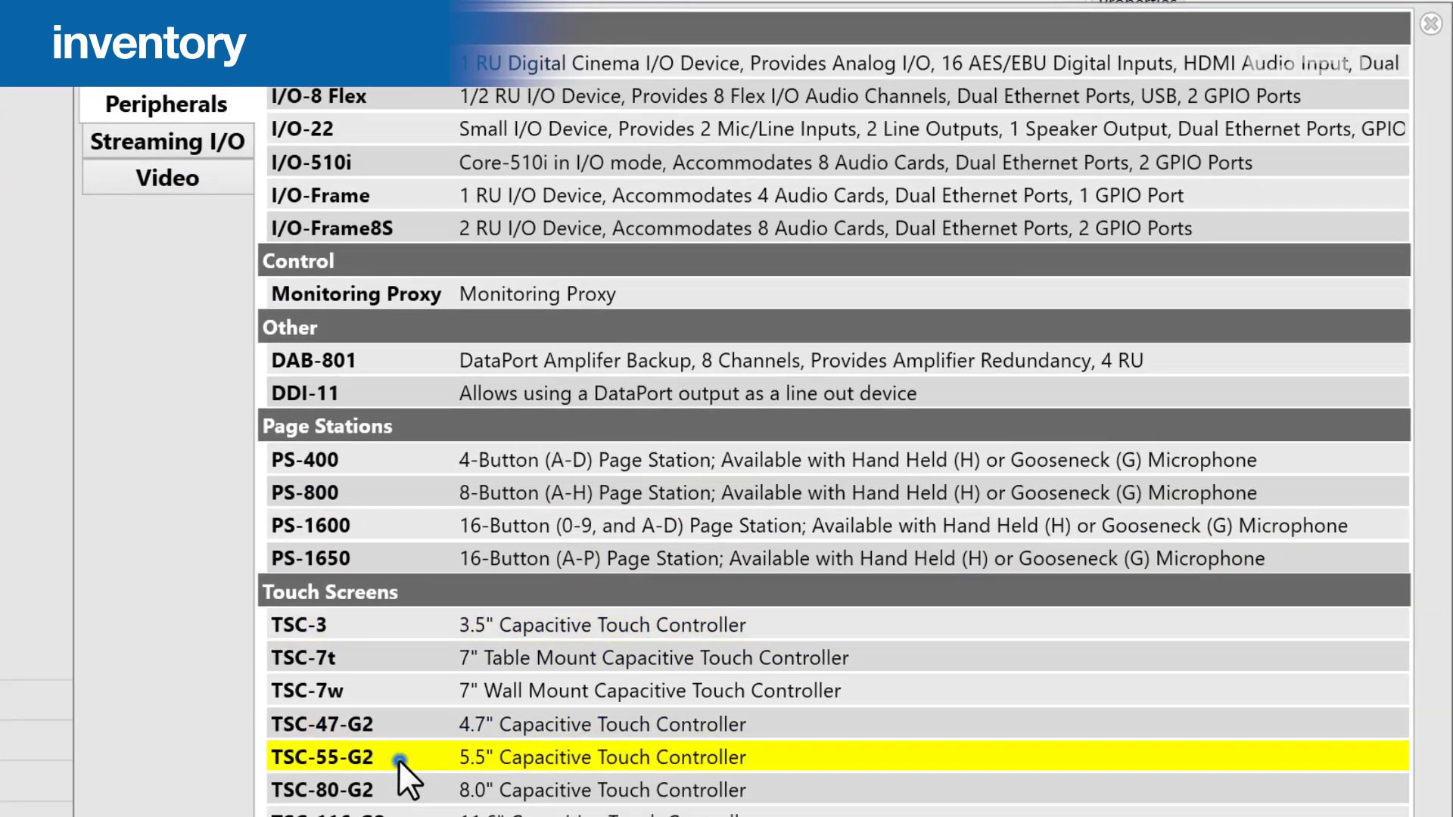
pyautogui.click(398, 758)
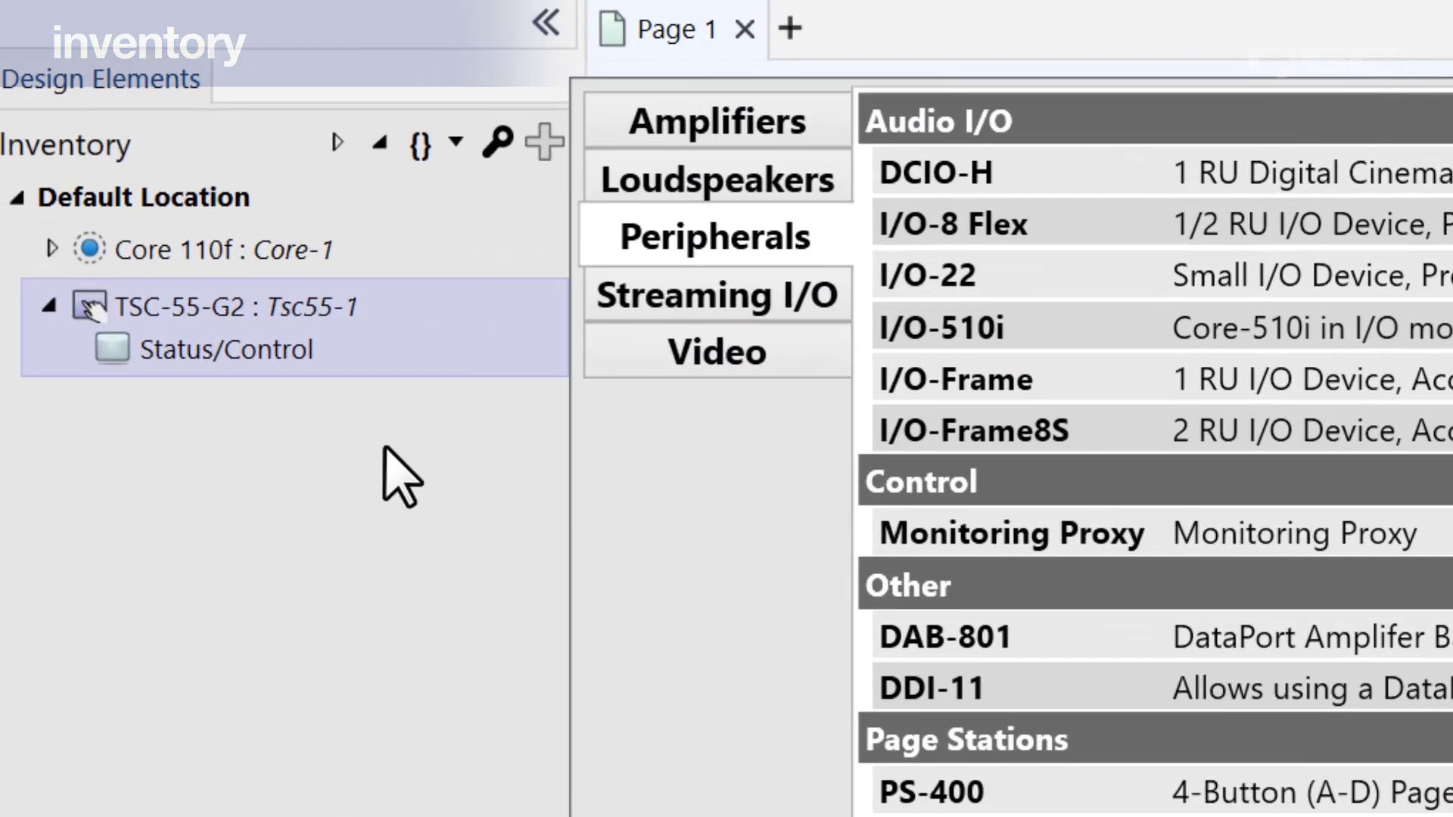
pyautogui.click(409, 477)
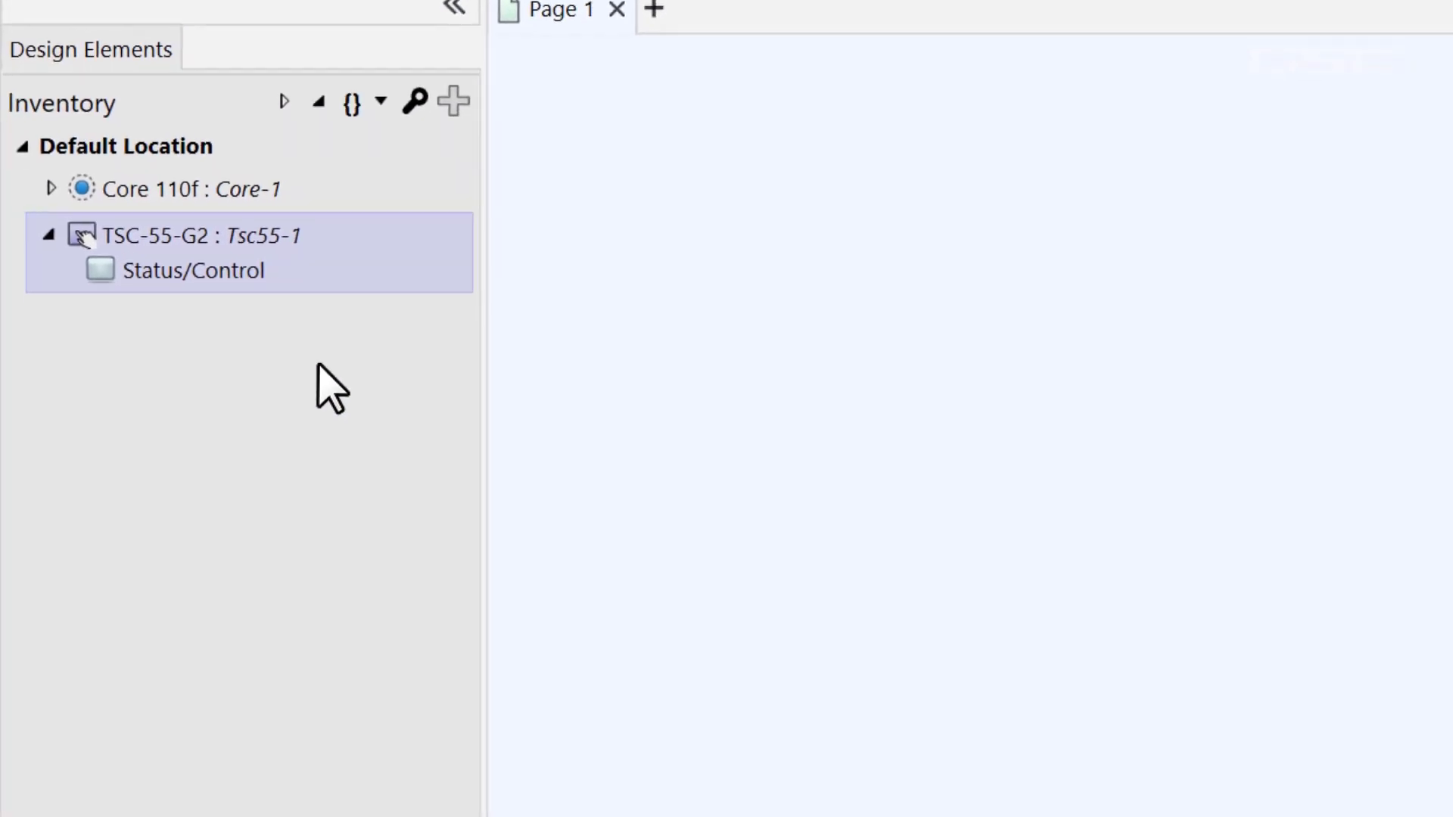
# Step: Expand Schematic Pages and add a new blank Page 1
pyautogui.click(287, 744)
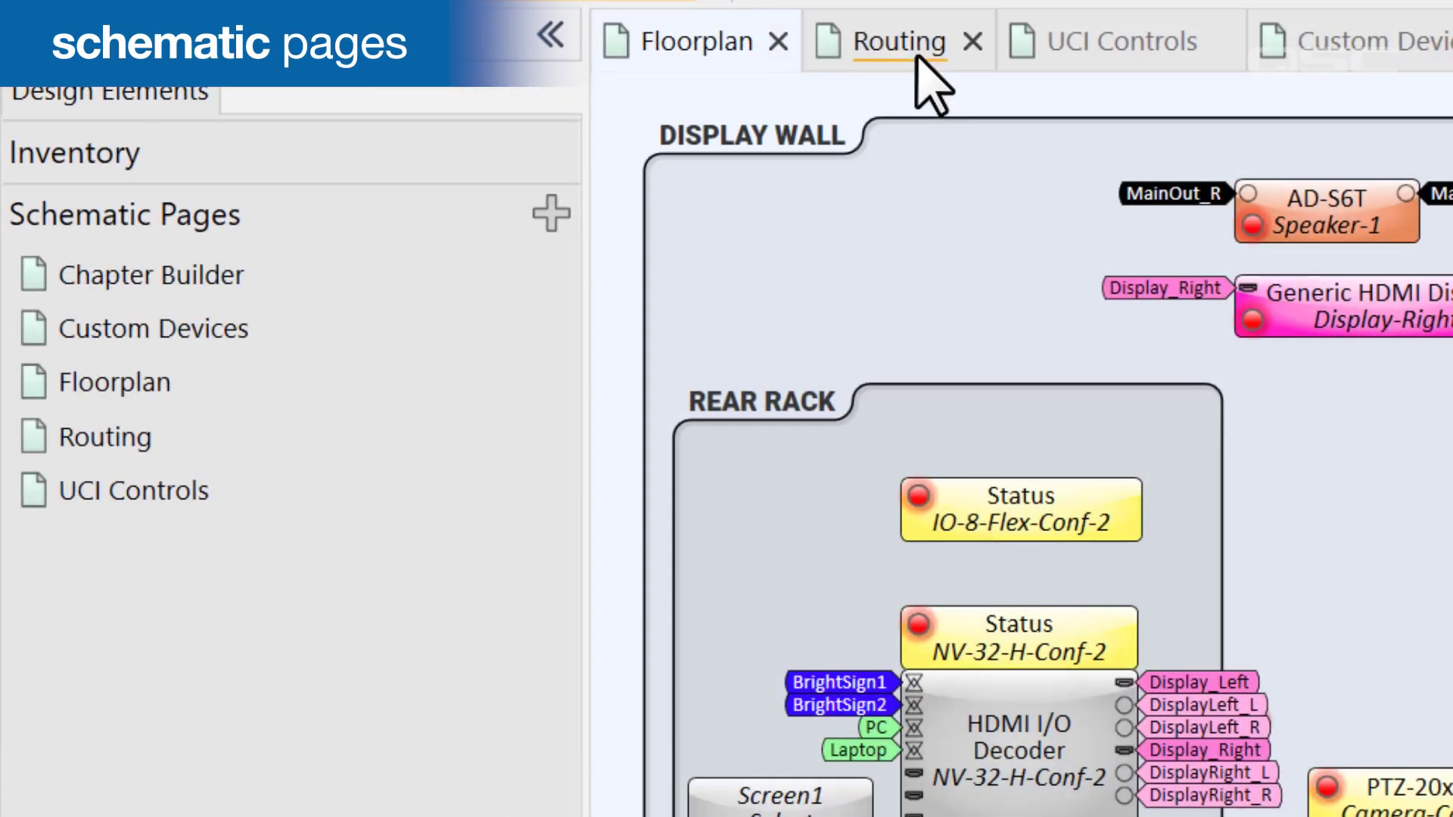
pyautogui.click(901, 46)
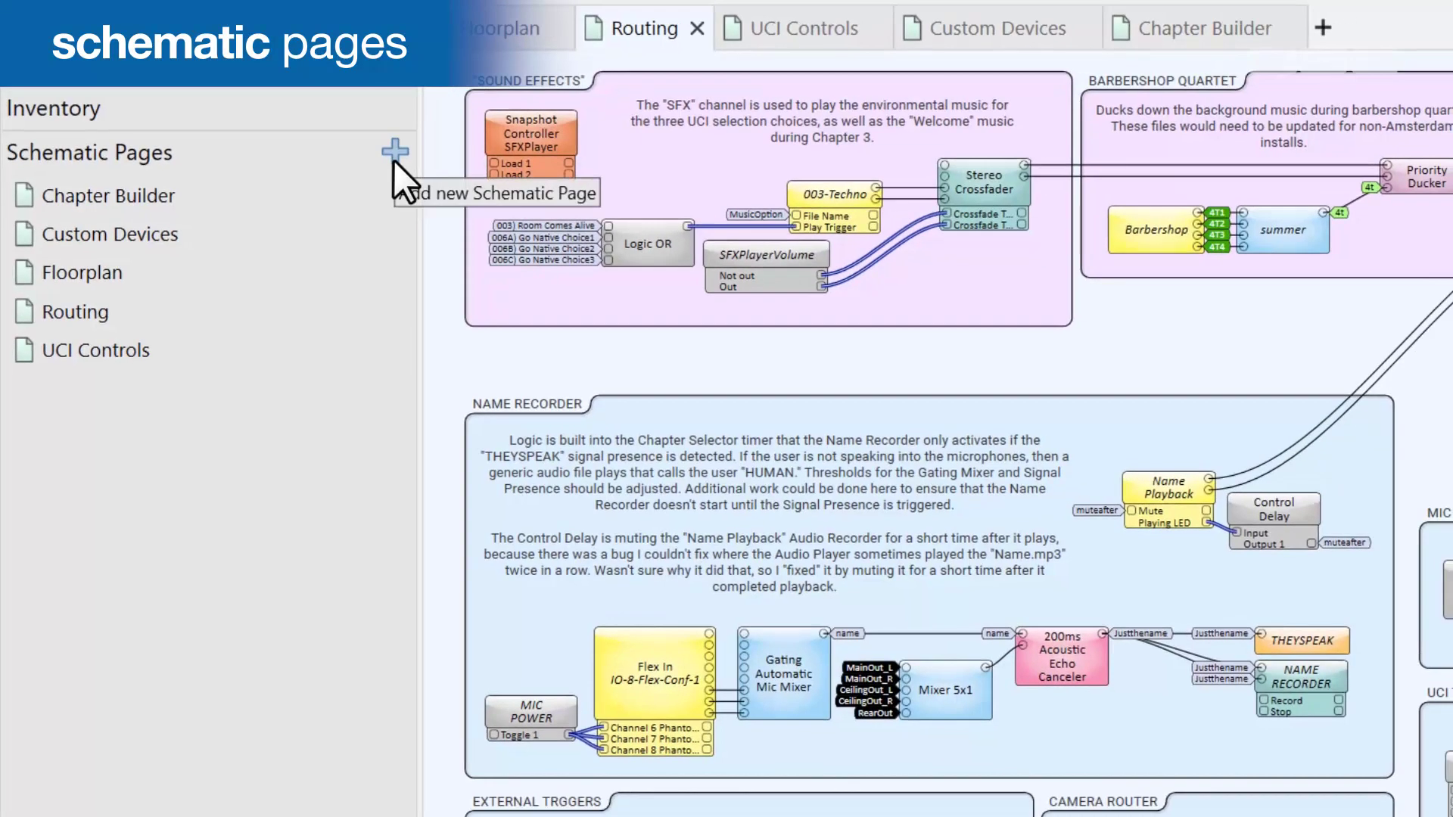
pyautogui.click(393, 158)
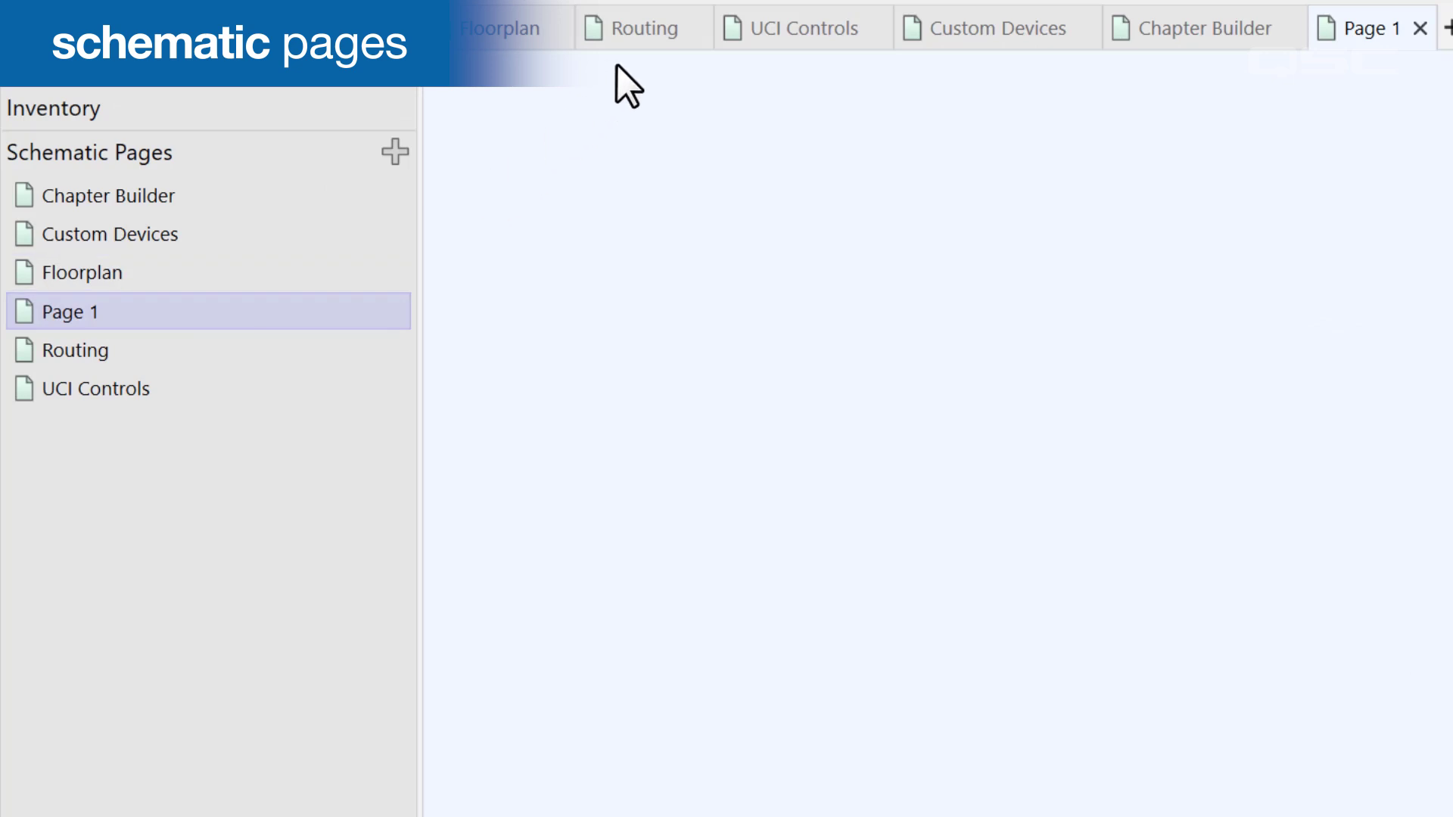
# Step: Close the Routing schematic tab and reopen Routing from the page list
pyautogui.click(628, 39)
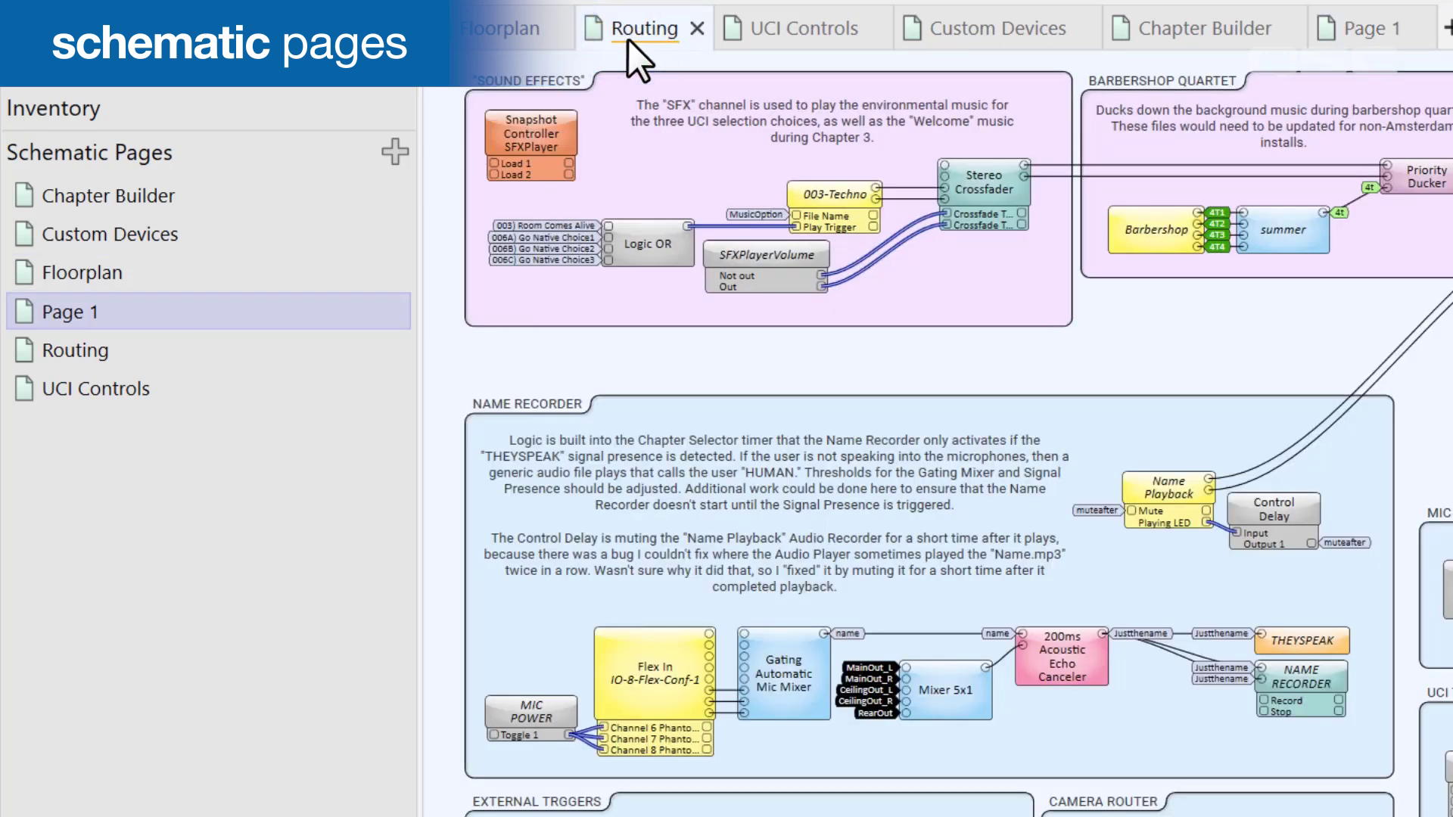
pyautogui.click(693, 30)
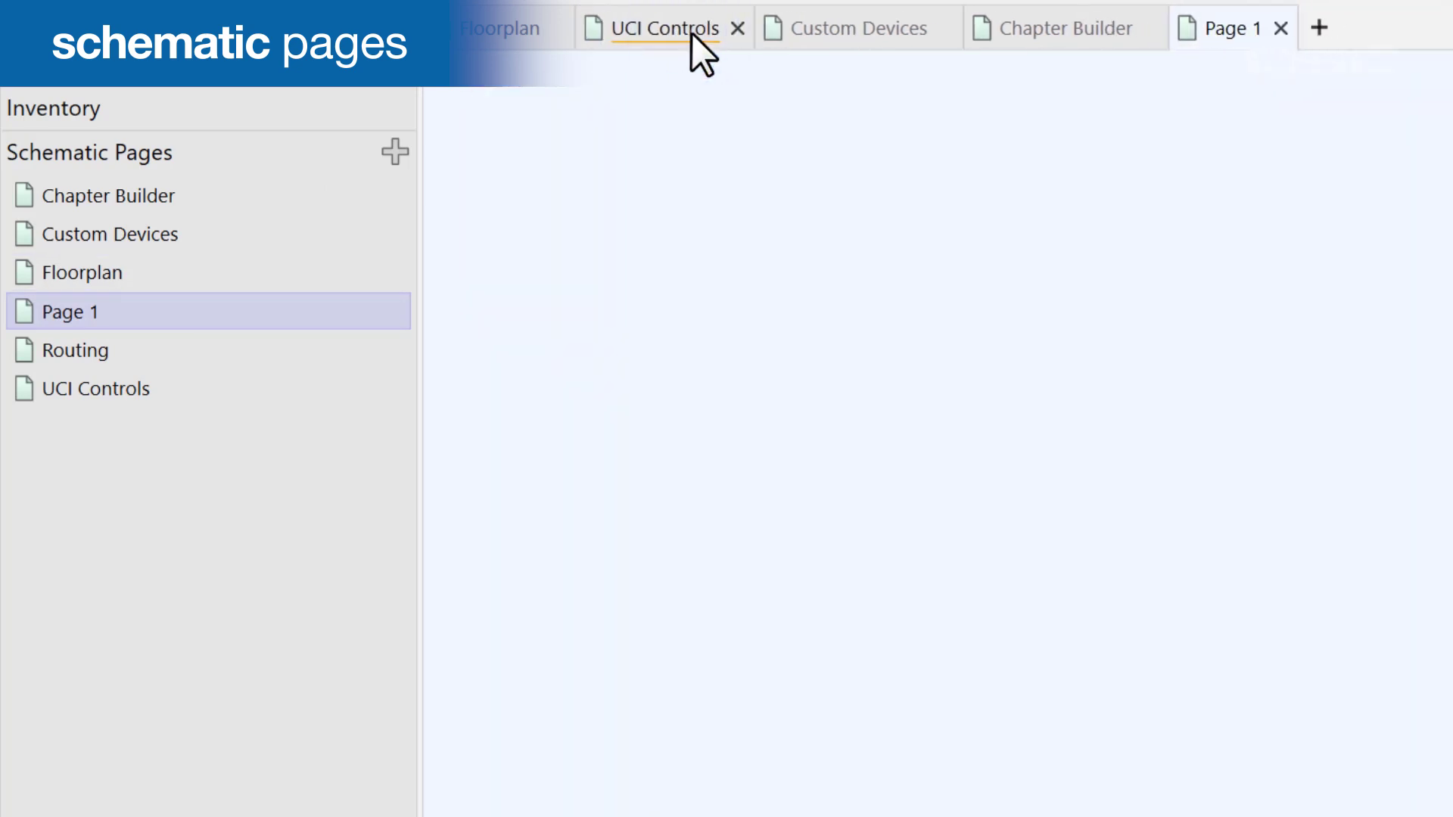
pyautogui.click(221, 353)
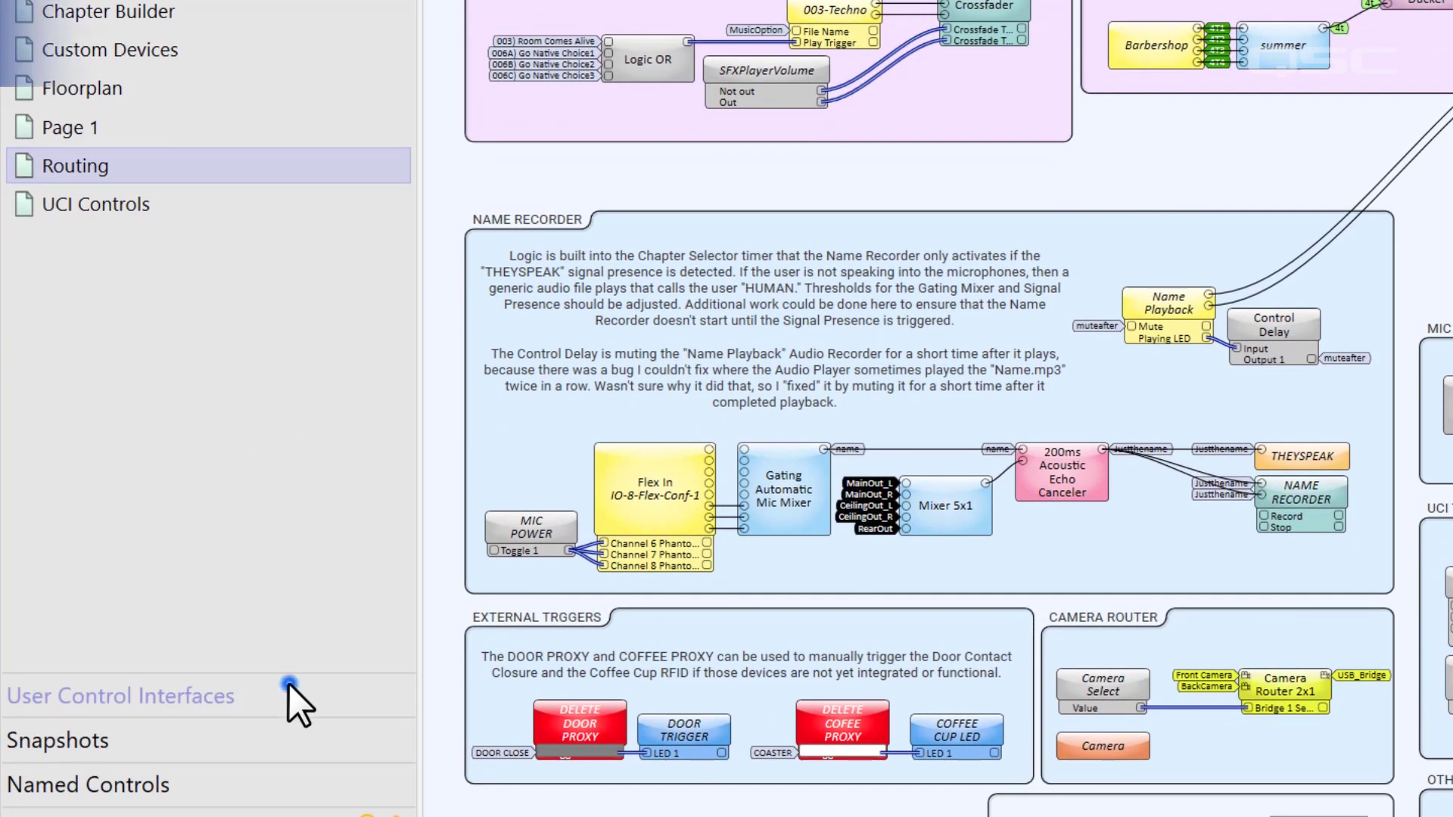
# Step: Add a third user control interface and rename Interface 1 to a custom name
pyautogui.click(289, 685)
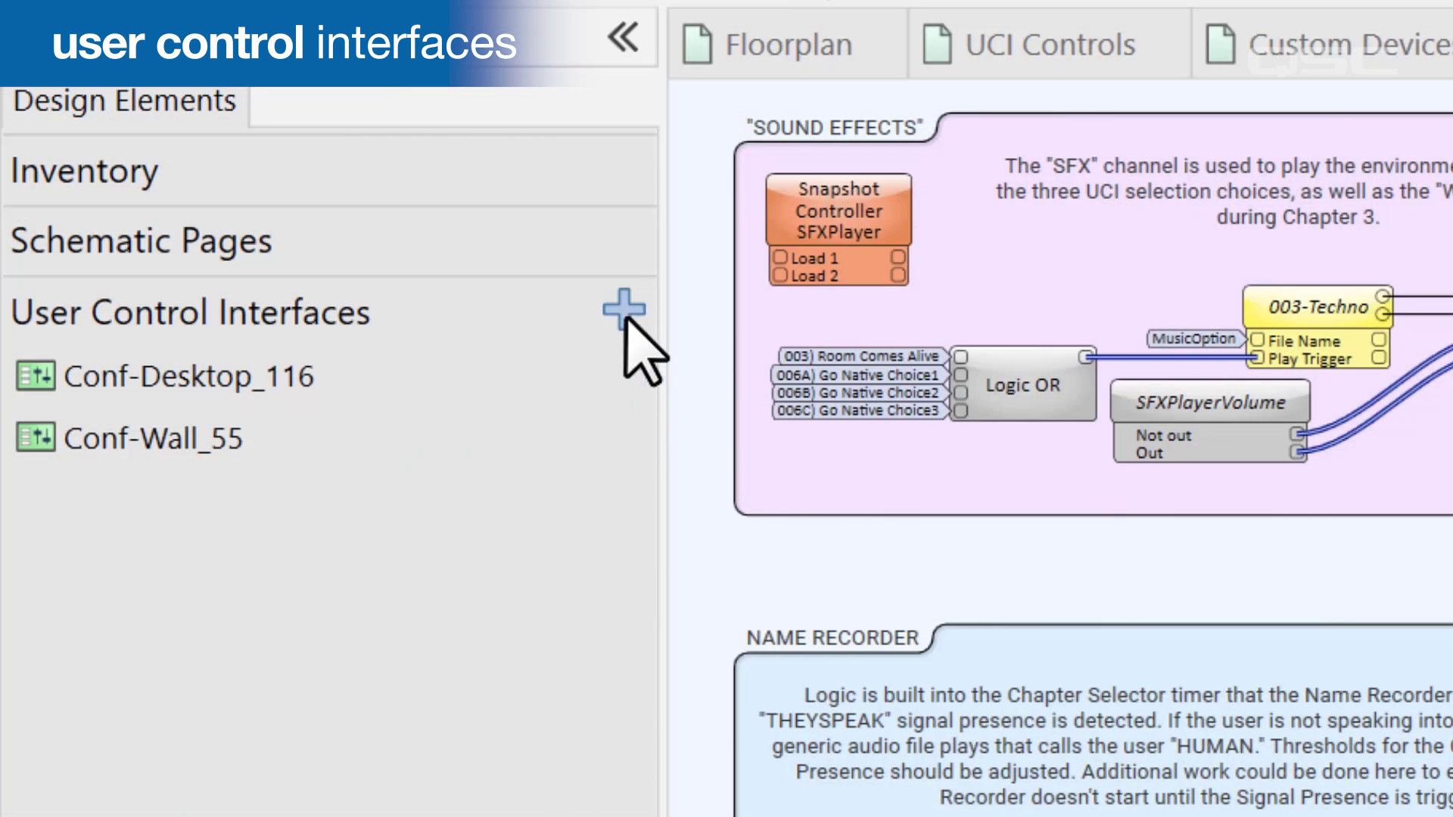
pyautogui.click(623, 310)
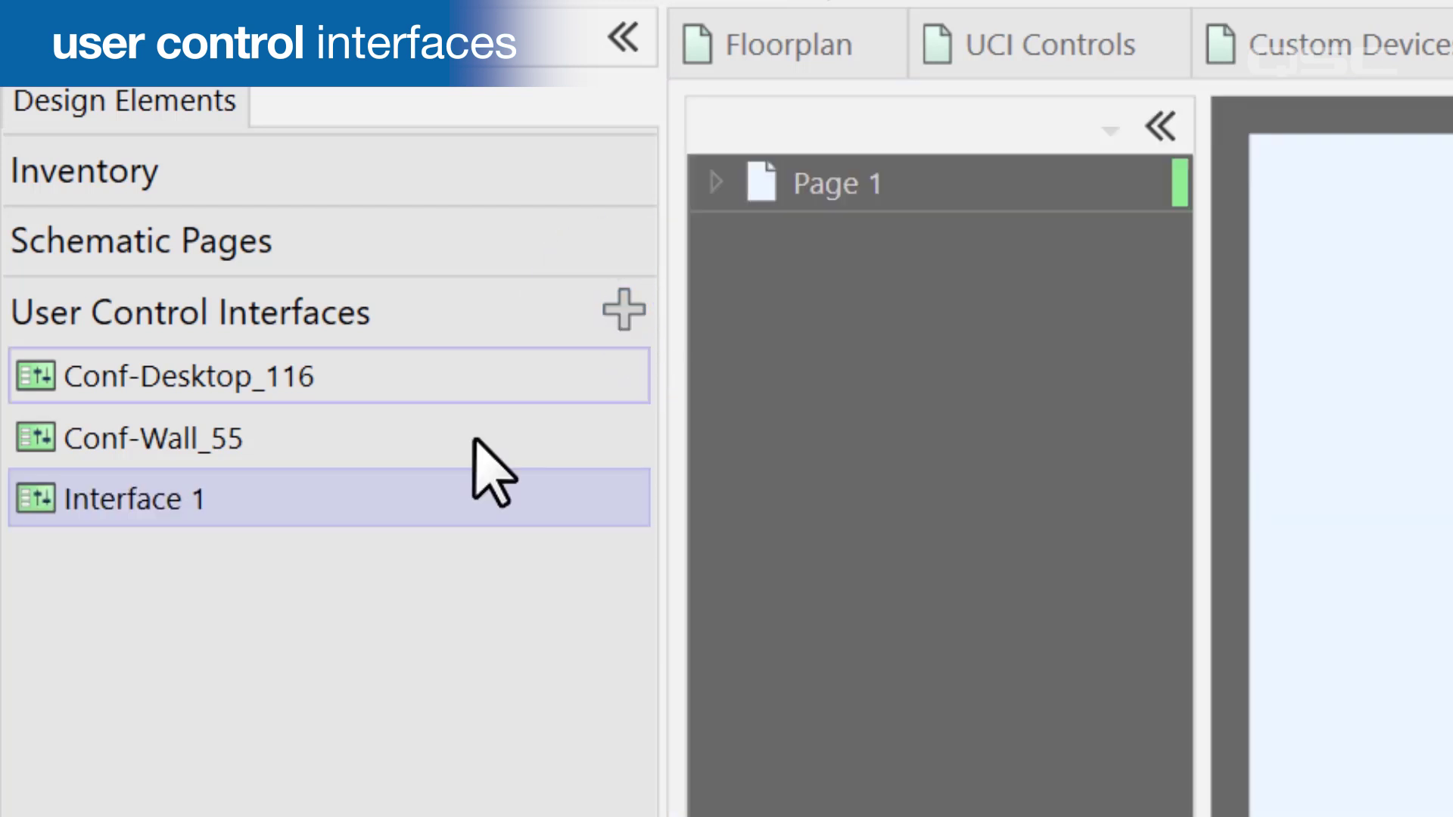
pyautogui.click(220, 514)
pyautogui.click(234, 519)
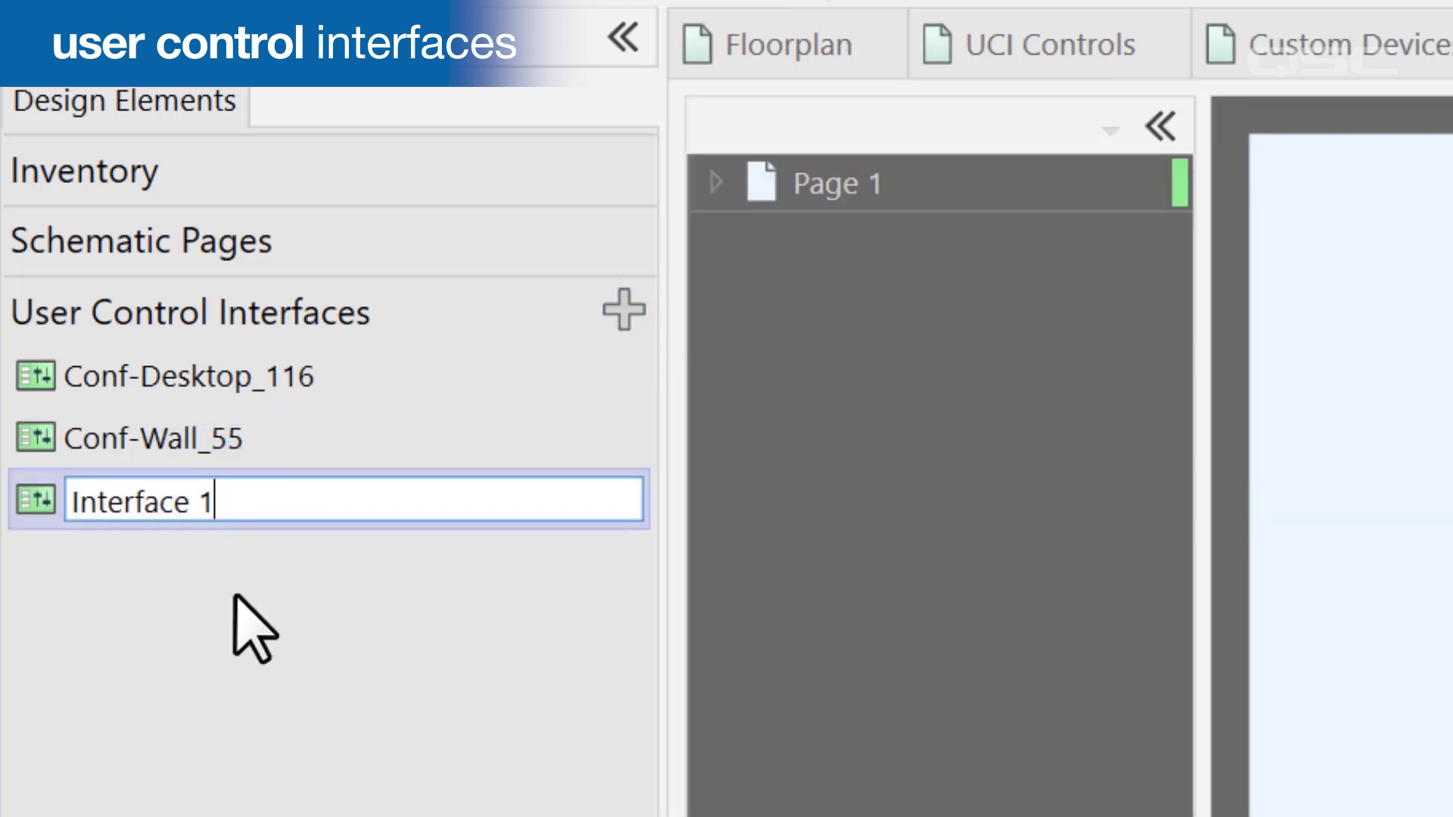
pyautogui.click(233, 617)
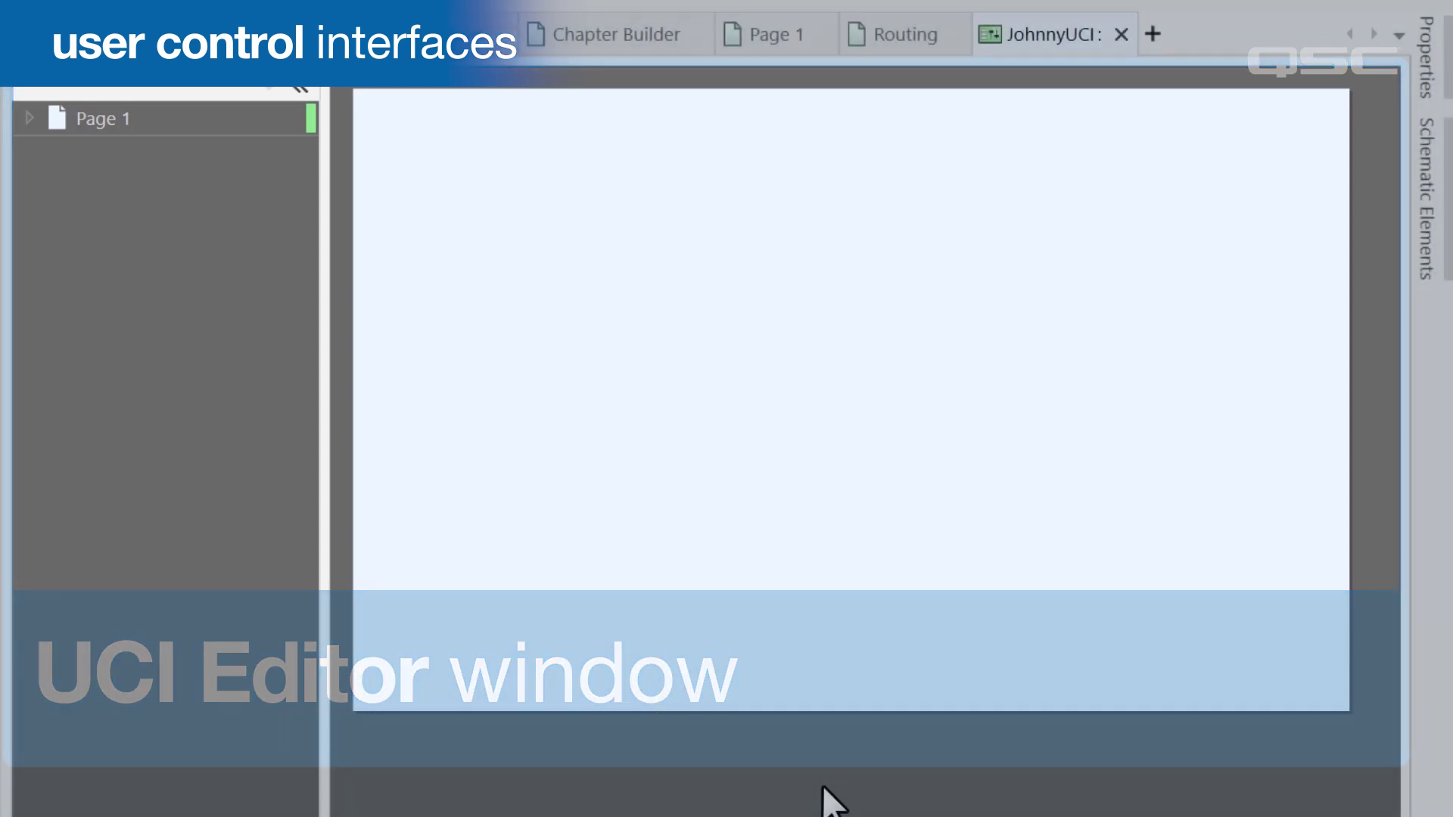
# Step: Change the new interface's Panel Type from TSC-80-G2 to TSC-55-G2 in Properties
pyautogui.click(1426, 84)
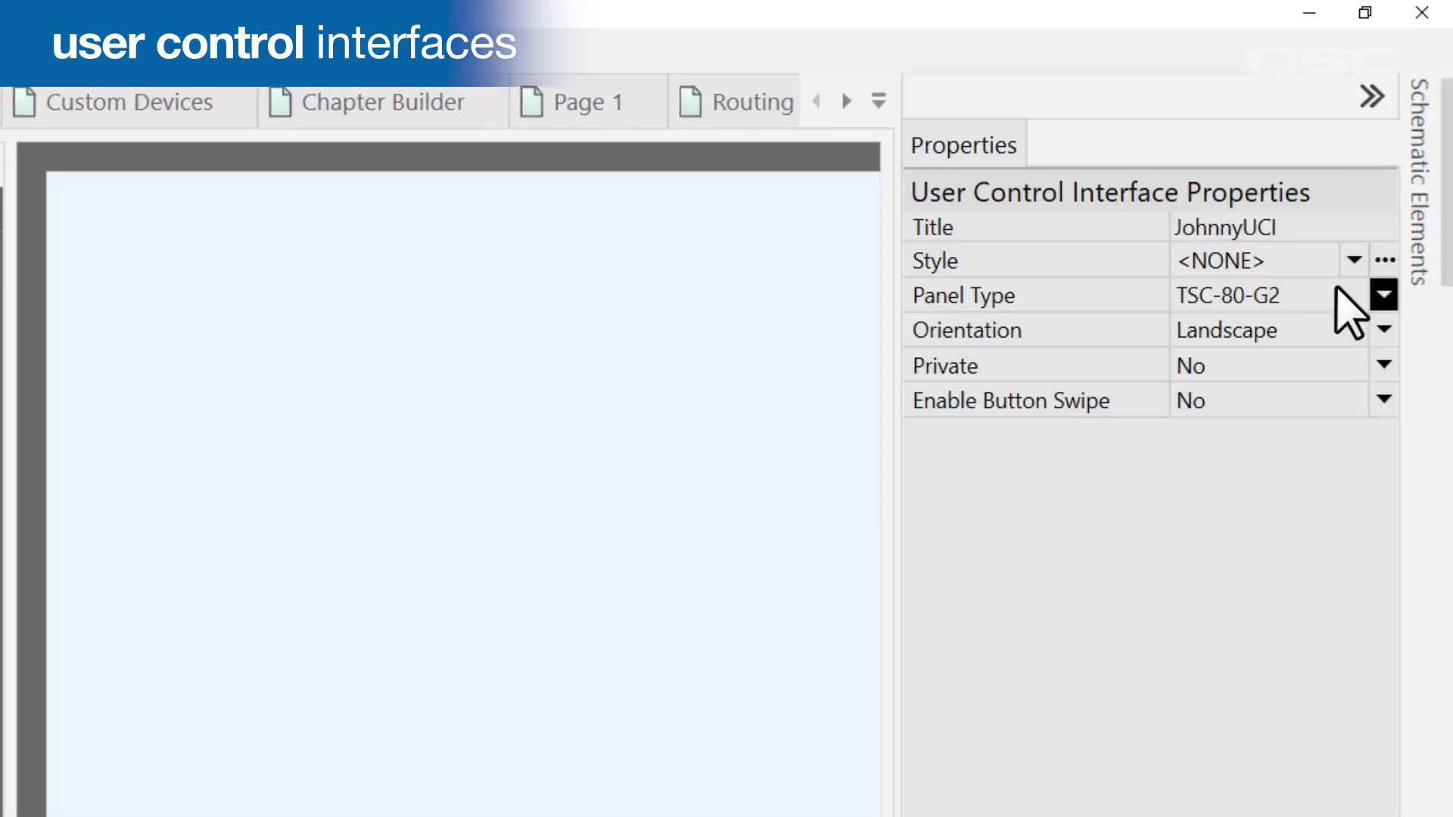
pyautogui.click(1383, 296)
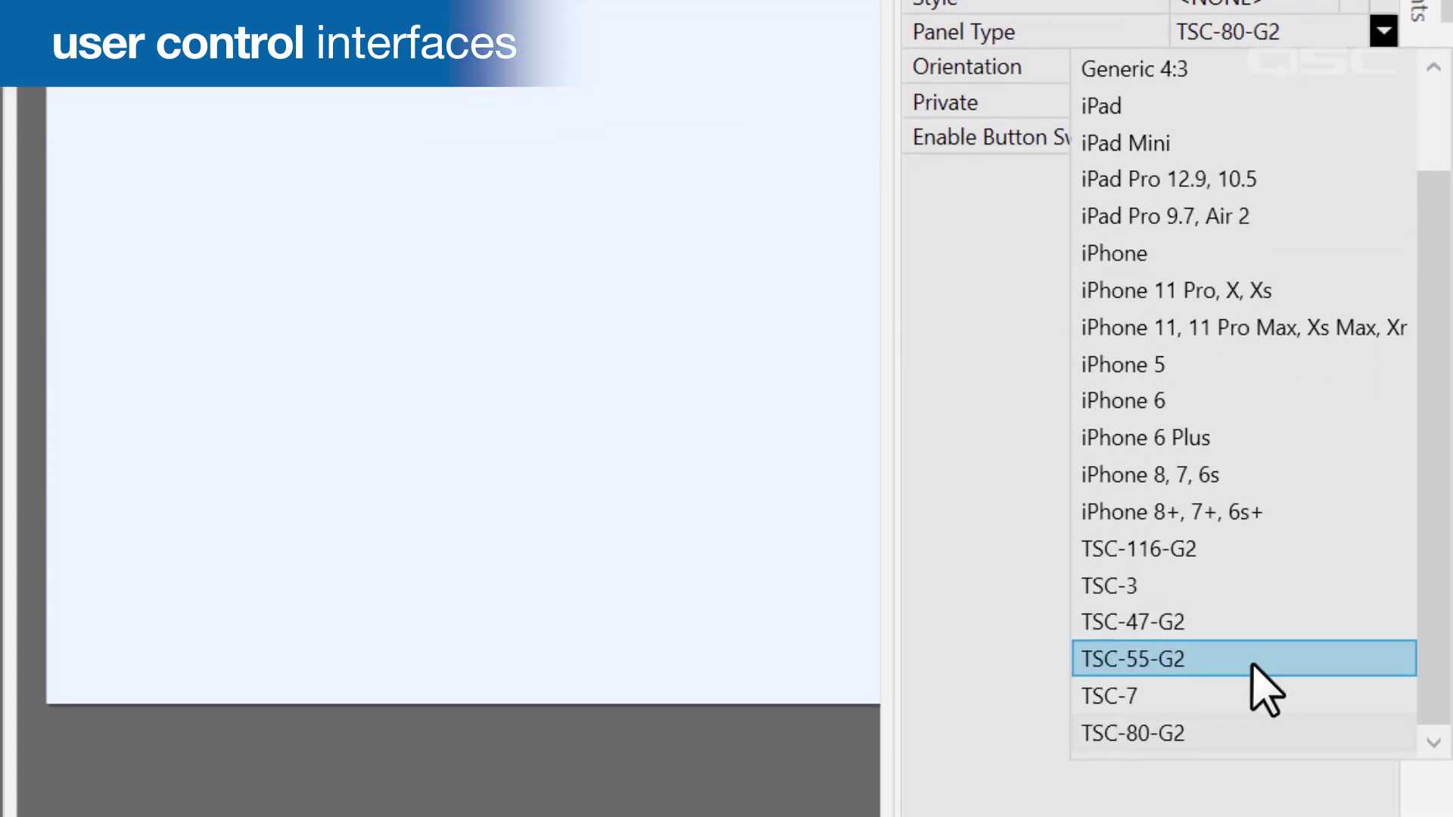
pyautogui.click(1253, 663)
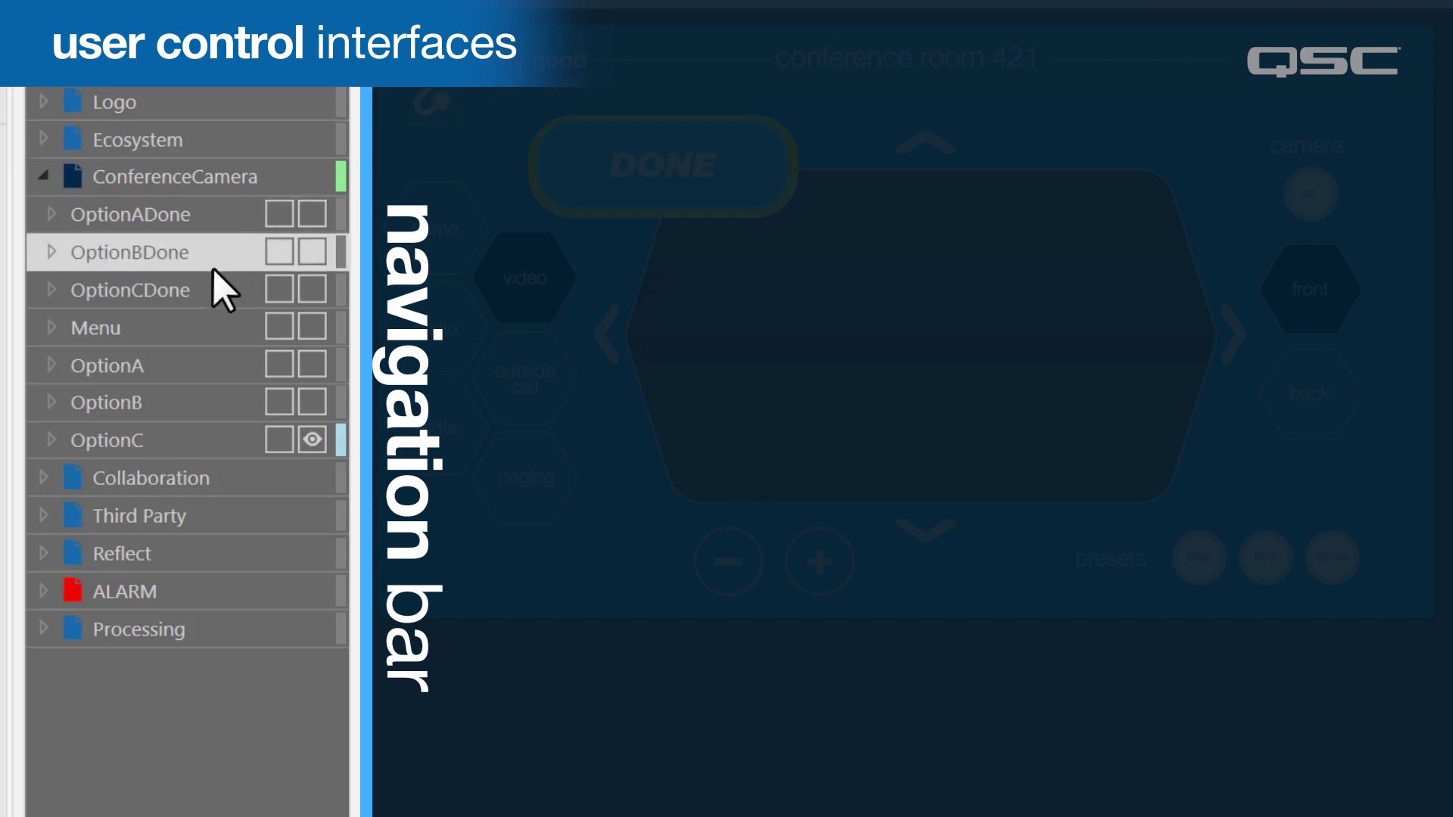
# Step: Expand OptionC's buttons and add a new layer, Layer 1, to the UCI page
pyautogui.click(52, 441)
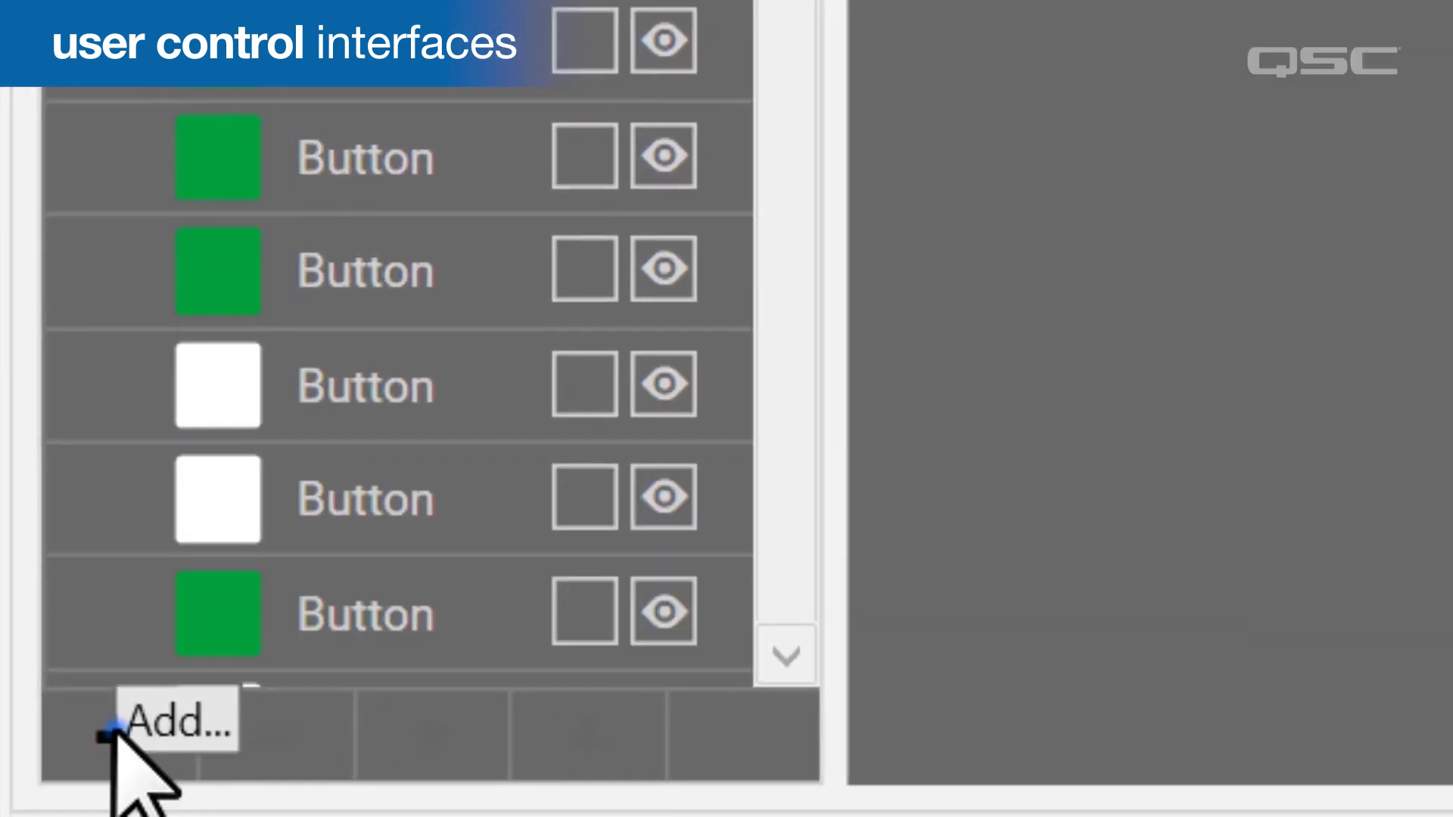
pyautogui.click(115, 731)
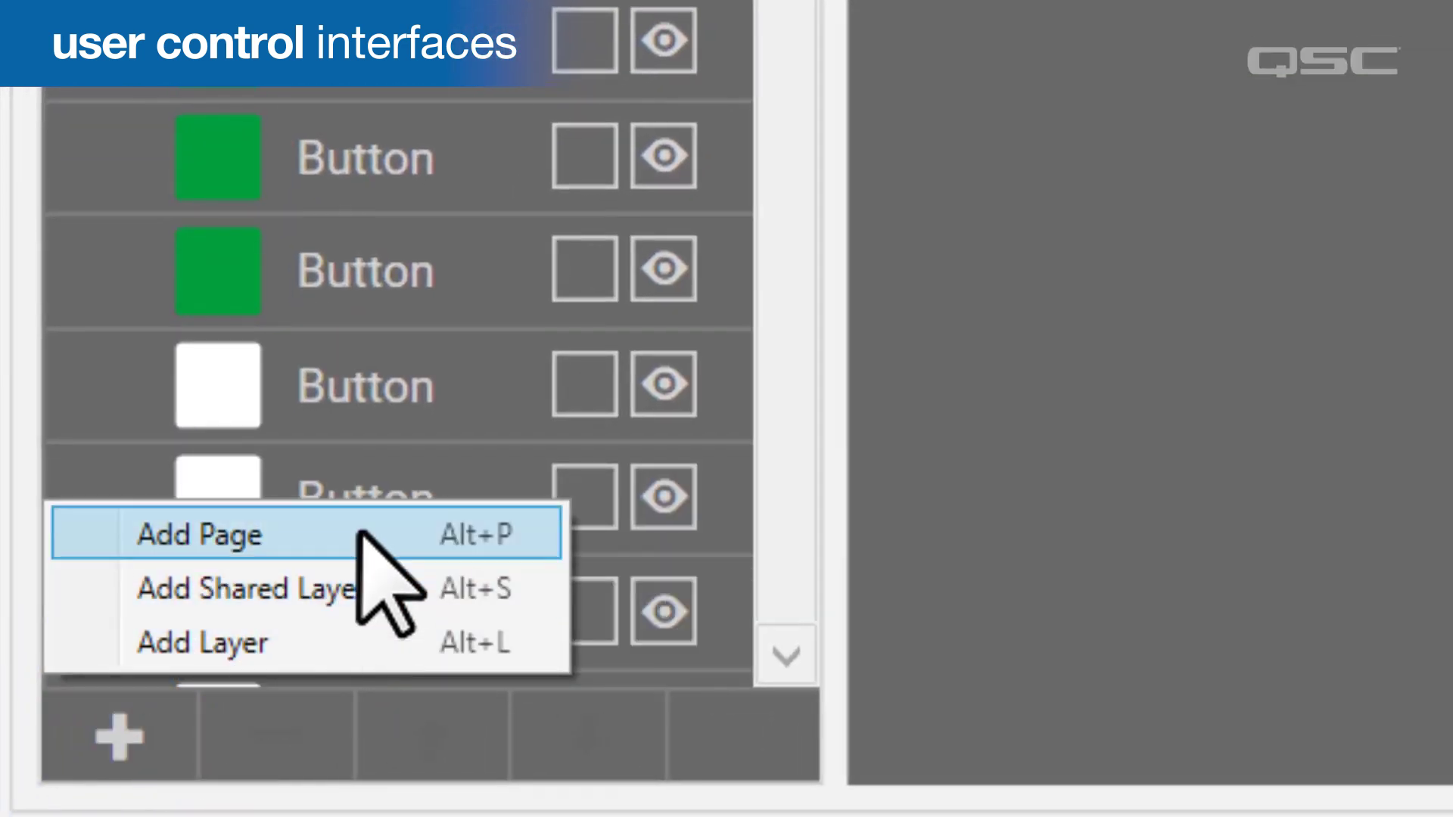
pyautogui.click(346, 642)
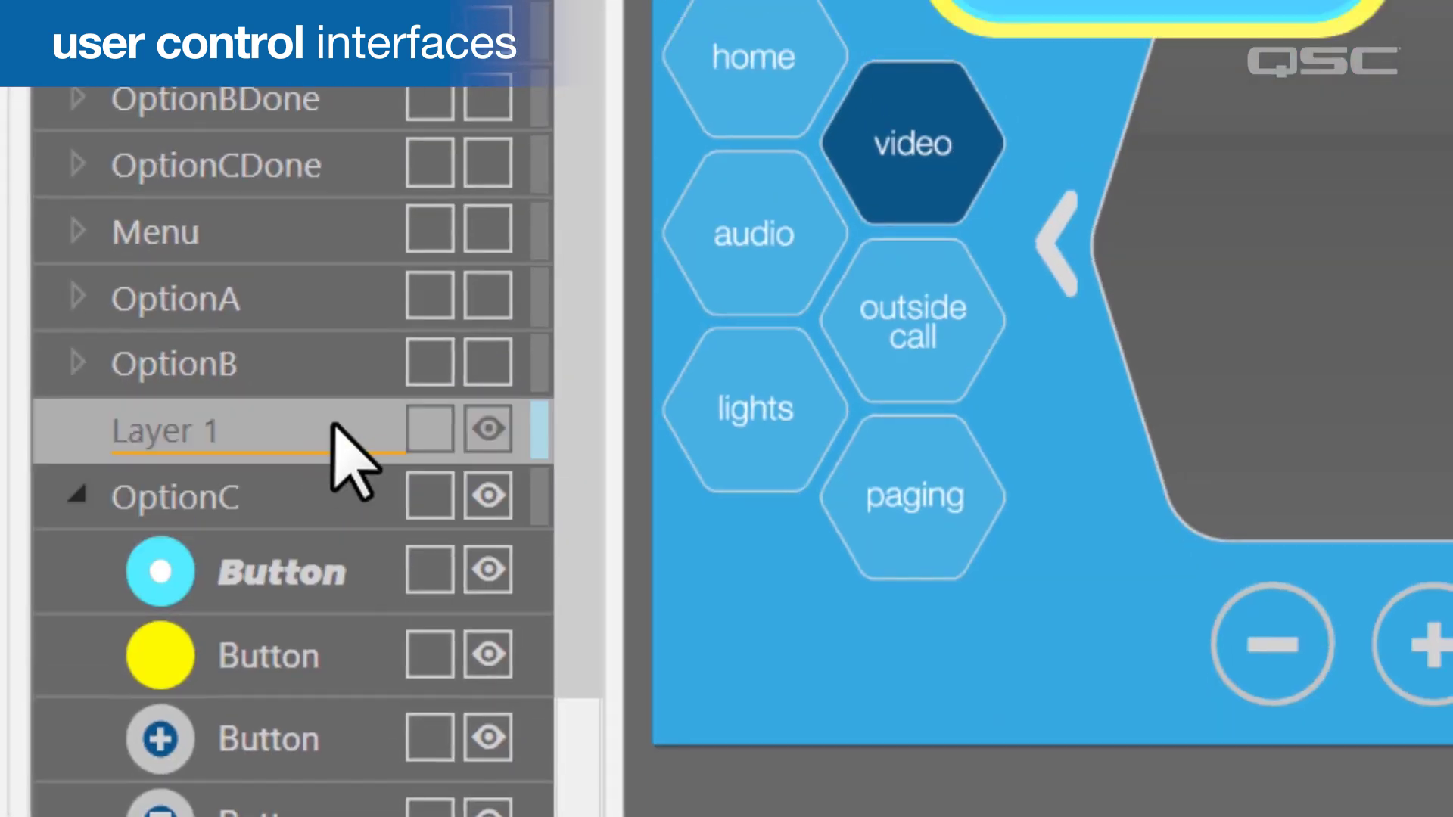
# Step: Copy the date/time display from the Routing schematic into the UCI header
pyautogui.click(336, 428)
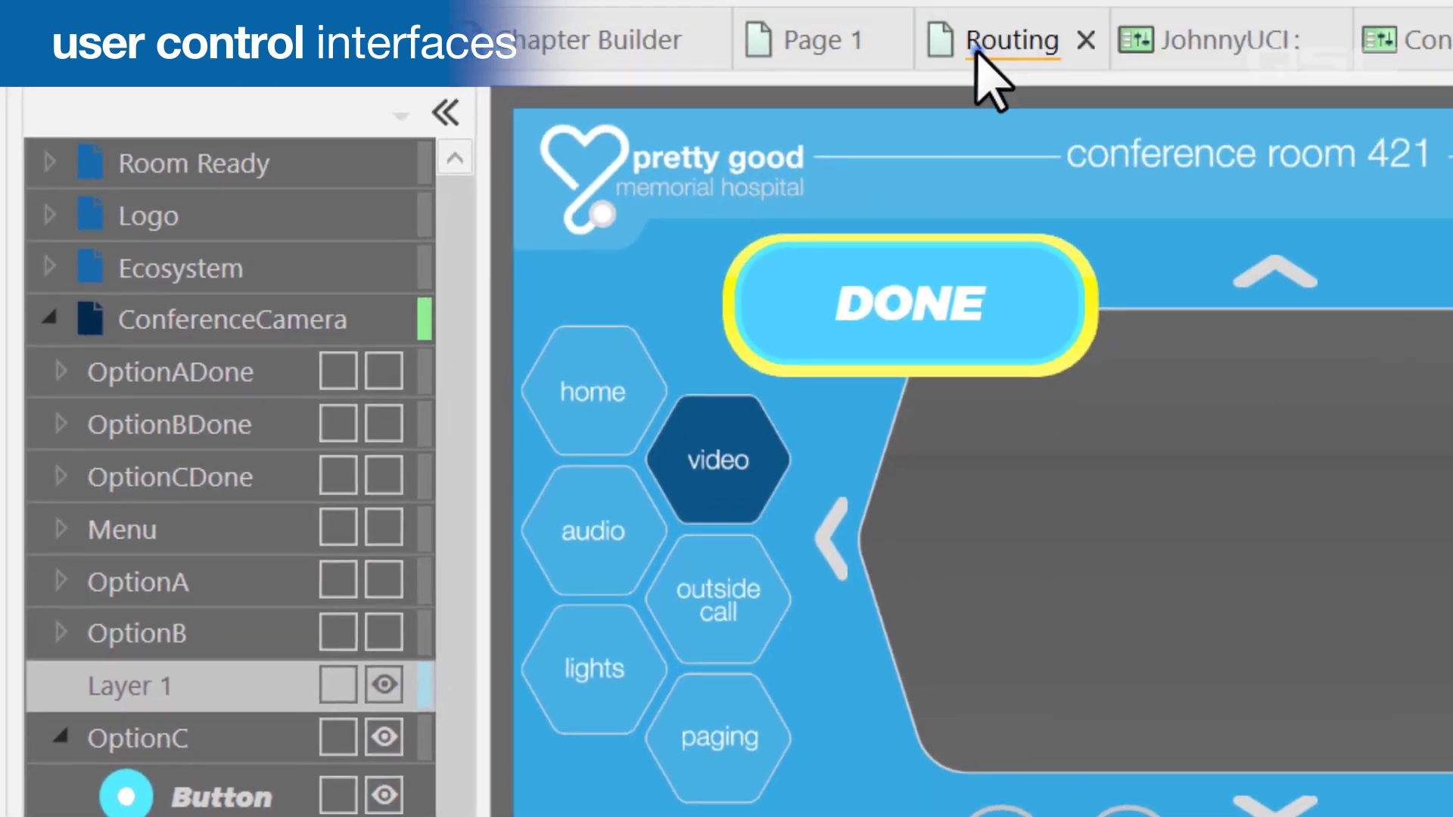
pyautogui.click(1045, 4)
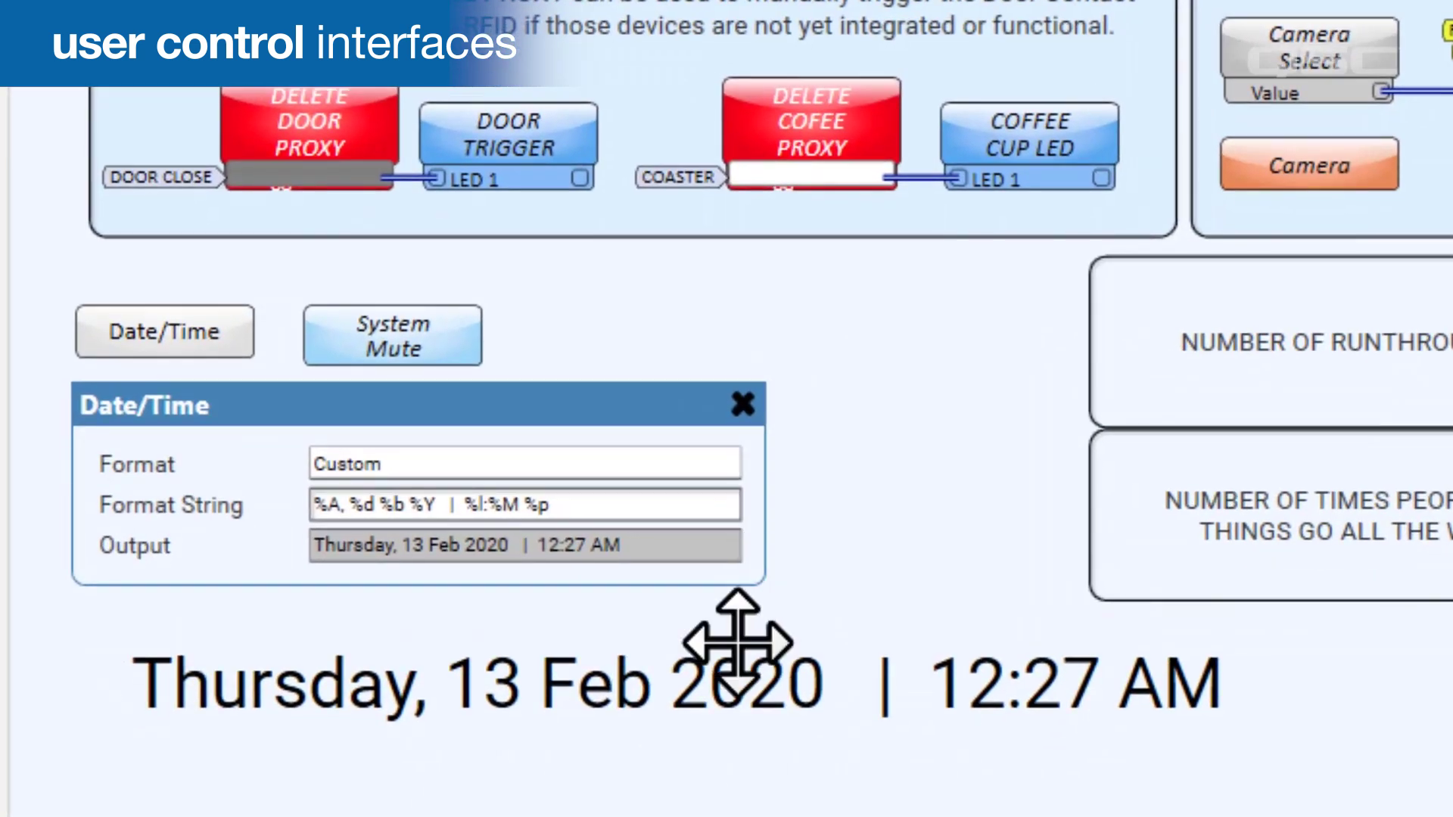
pyautogui.moveTo(738, 644); pyautogui.dragTo(1004, 110)
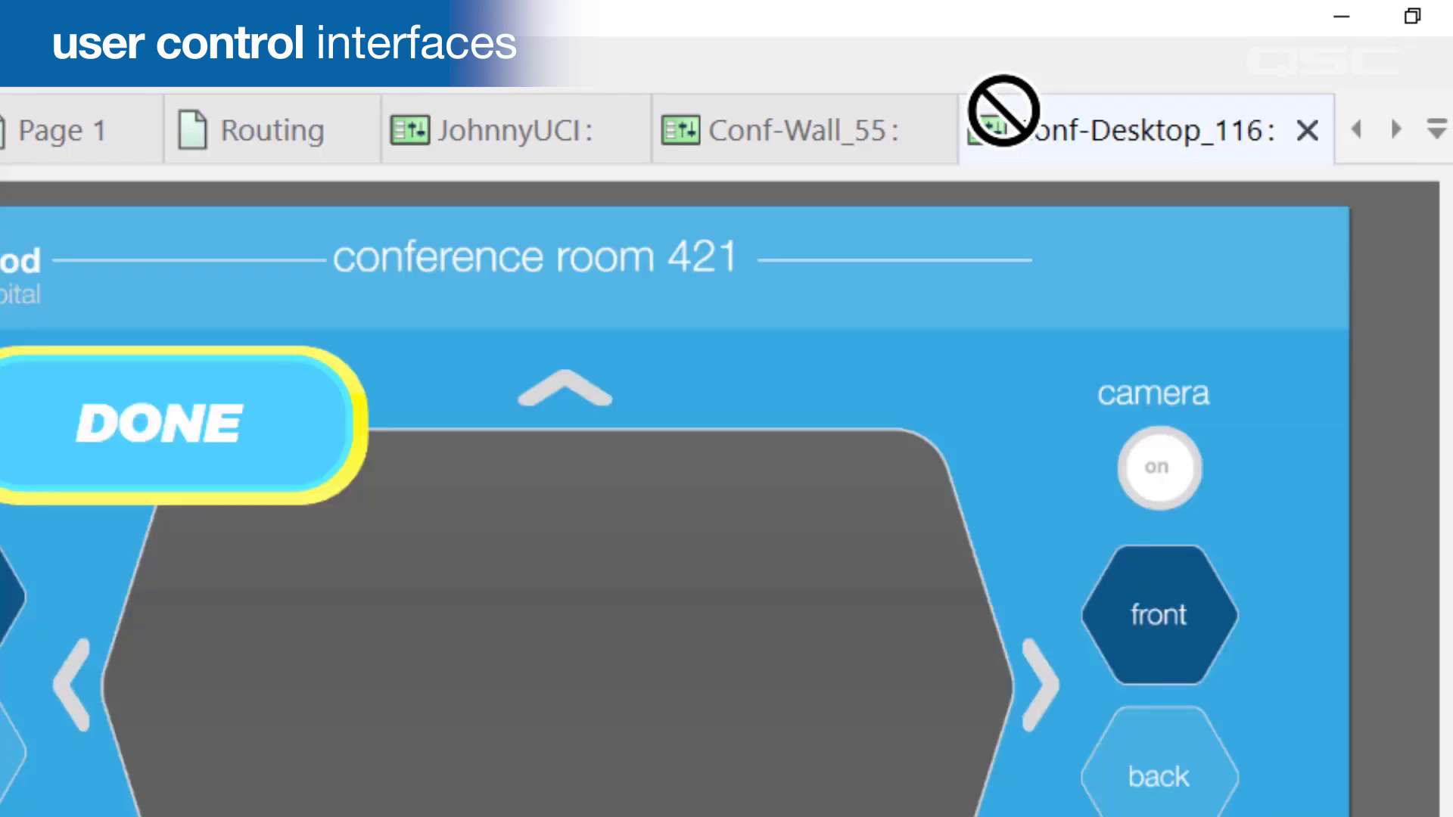
pyautogui.moveTo(991, 249); pyautogui.dragTo(1135, 233)
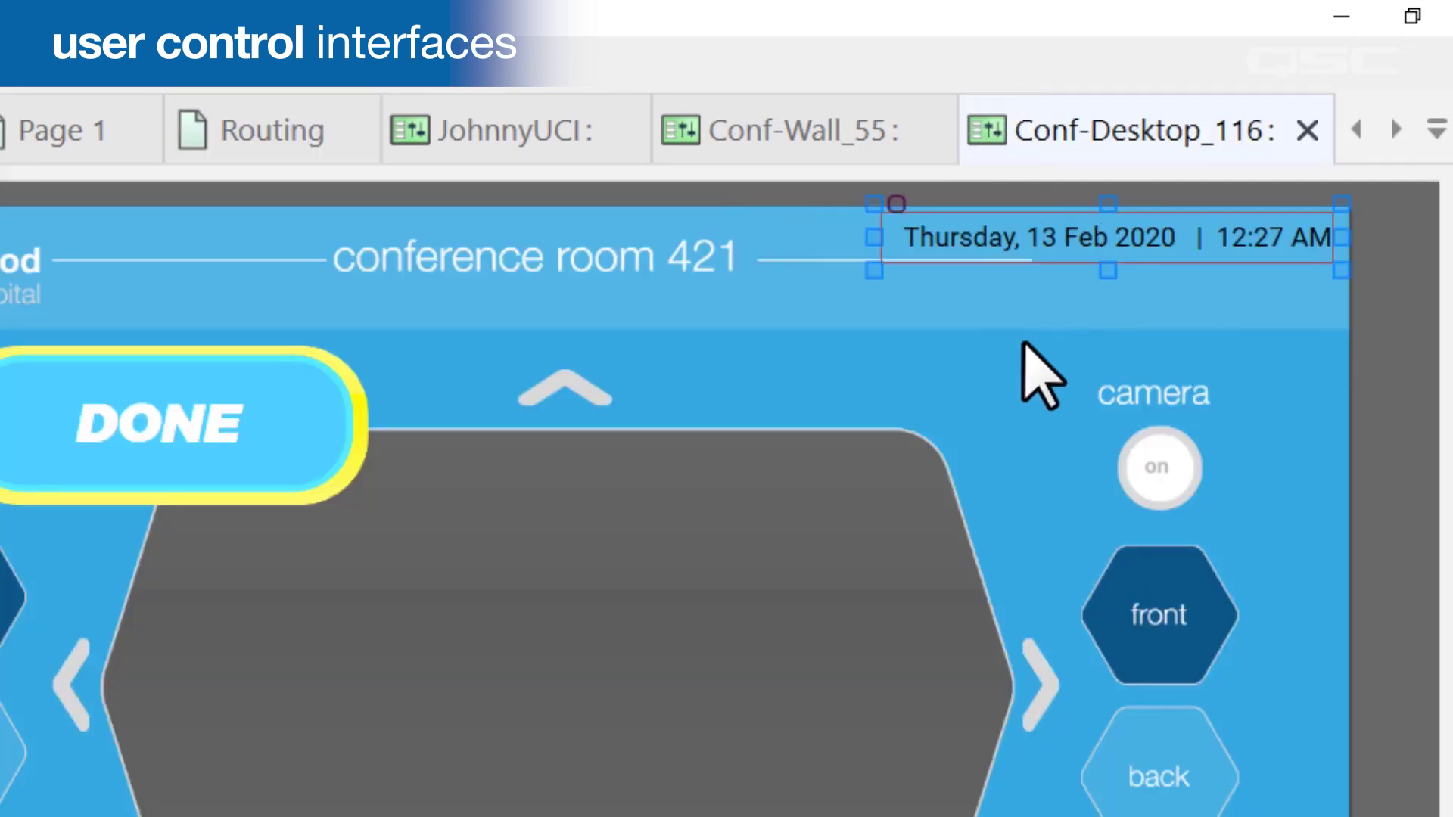
pyautogui.click(1025, 366)
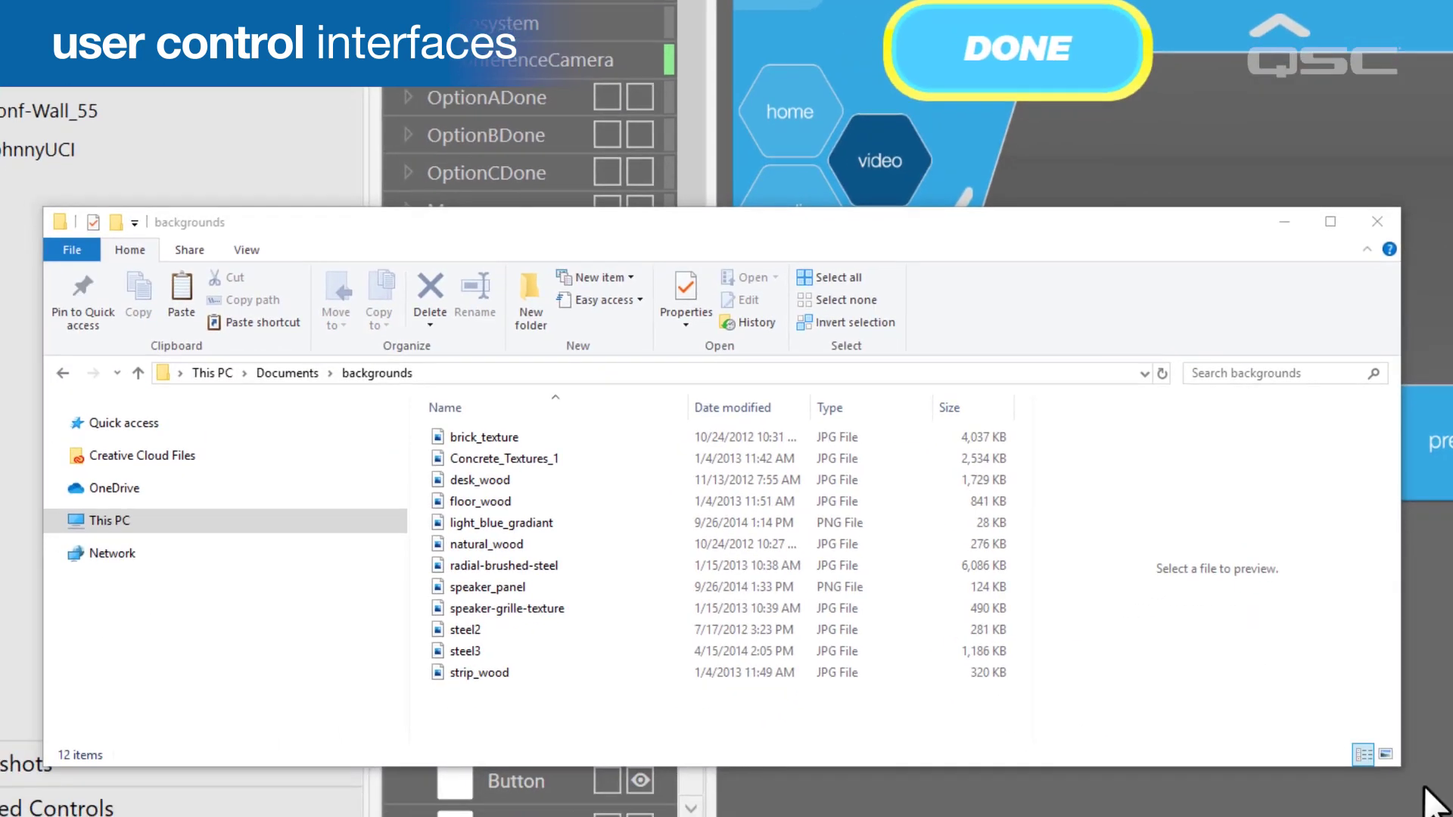
# Step: Place Concrete_Textures_1 as the UCI background on Layer 1 and lock it
pyautogui.moveTo(553, 457); pyautogui.dragTo(1100, 145)
pyautogui.moveTo(735, 306); pyautogui.dragTo(459, 80)
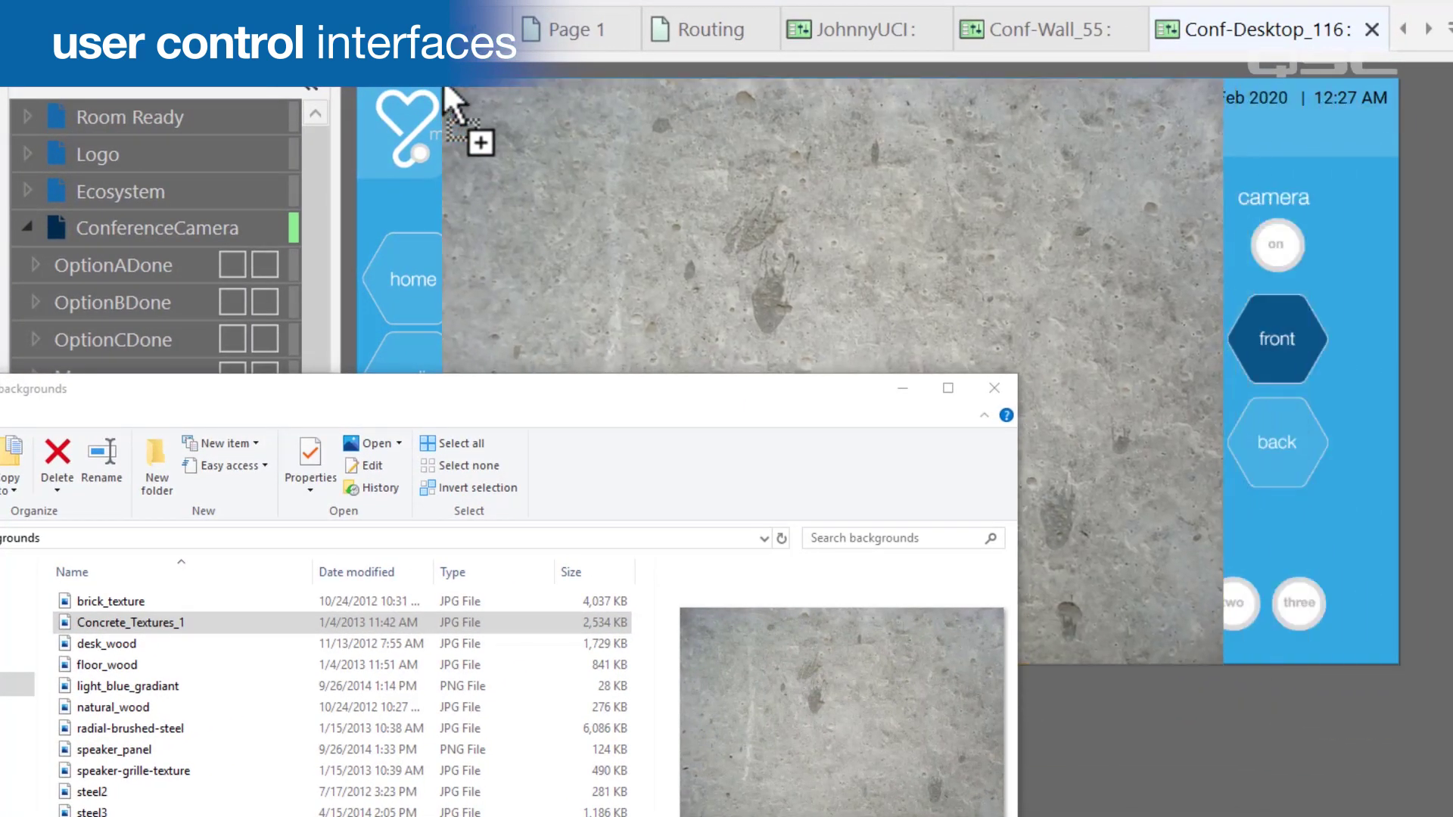
pyautogui.click(991, 389)
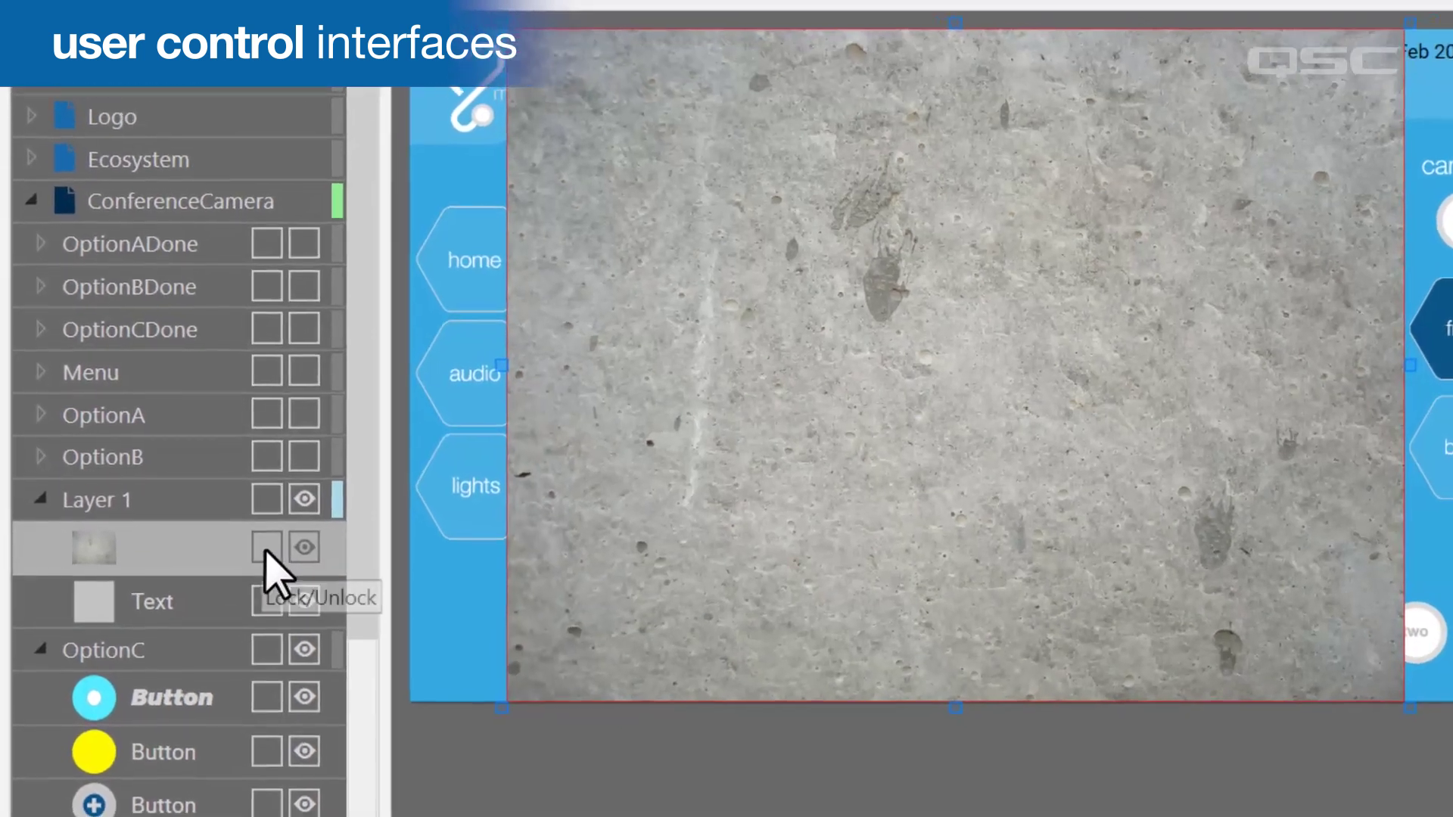
pyautogui.click(236, 532)
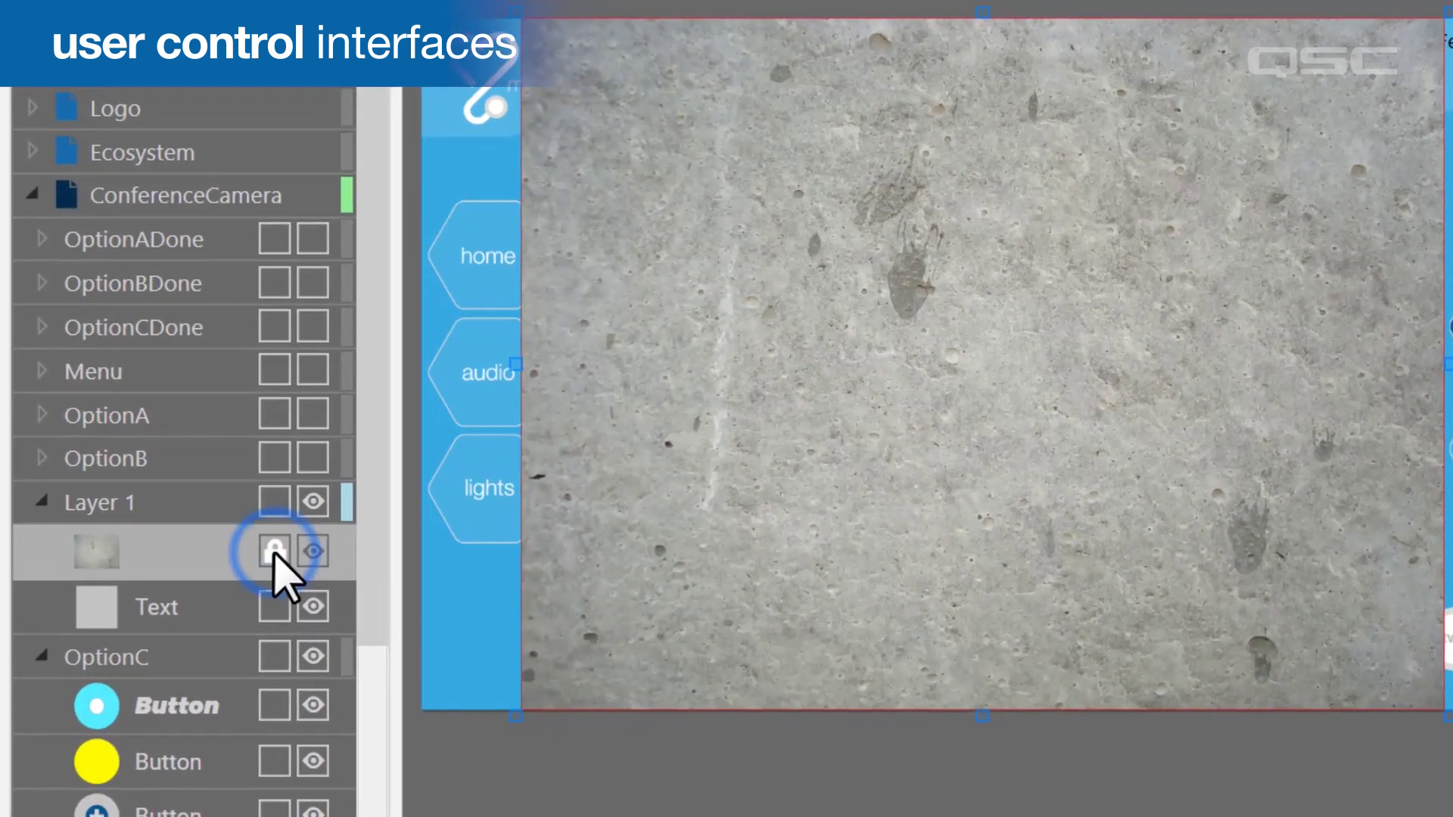
pyautogui.click(314, 553)
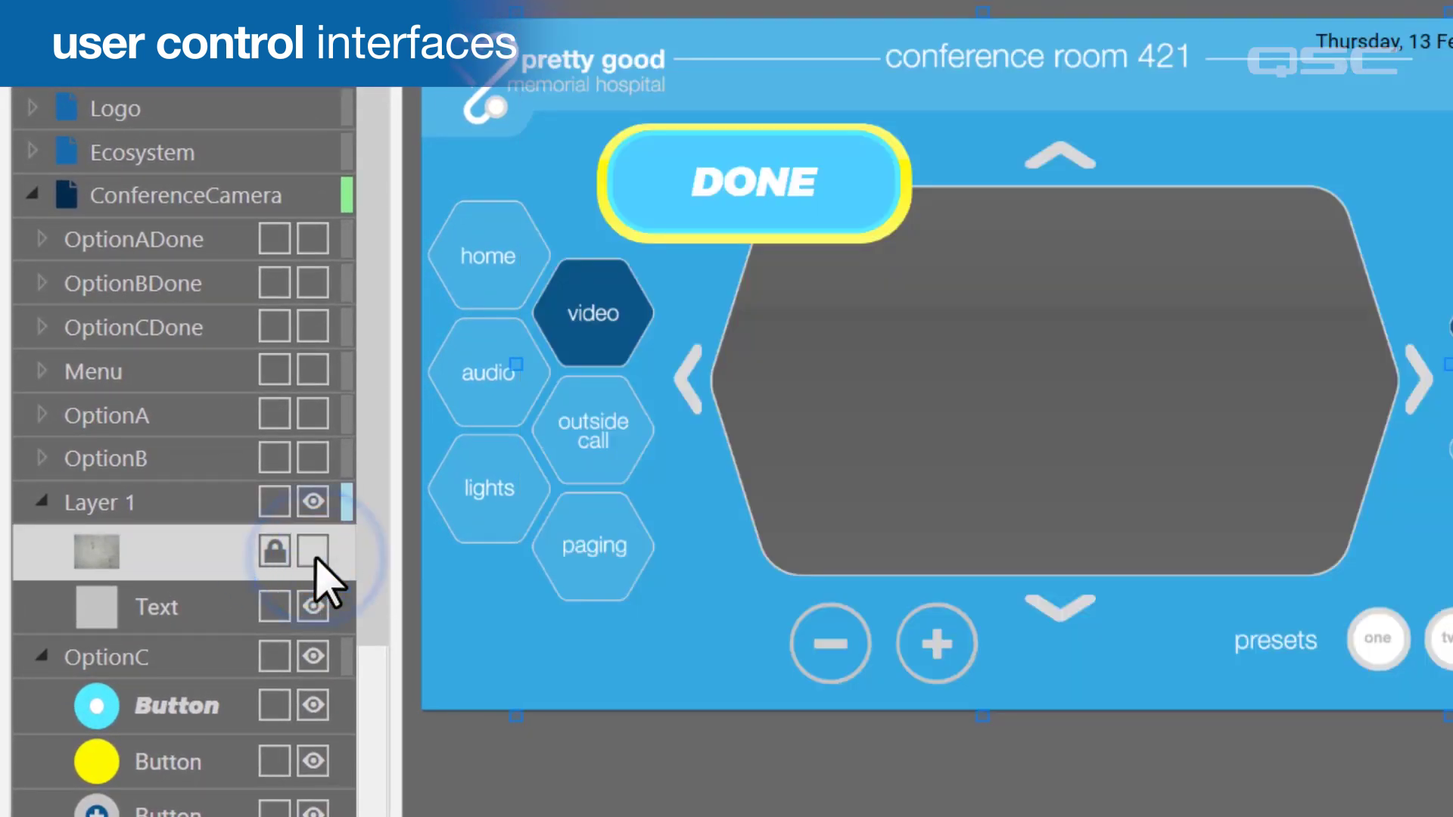
pyautogui.click(313, 552)
# Step: Move the OptionC layer above Layer 1 so its camera controls sit over the texture
pyautogui.click(166, 655)
pyautogui.moveTo(166, 655); pyautogui.dragTo(184, 552)
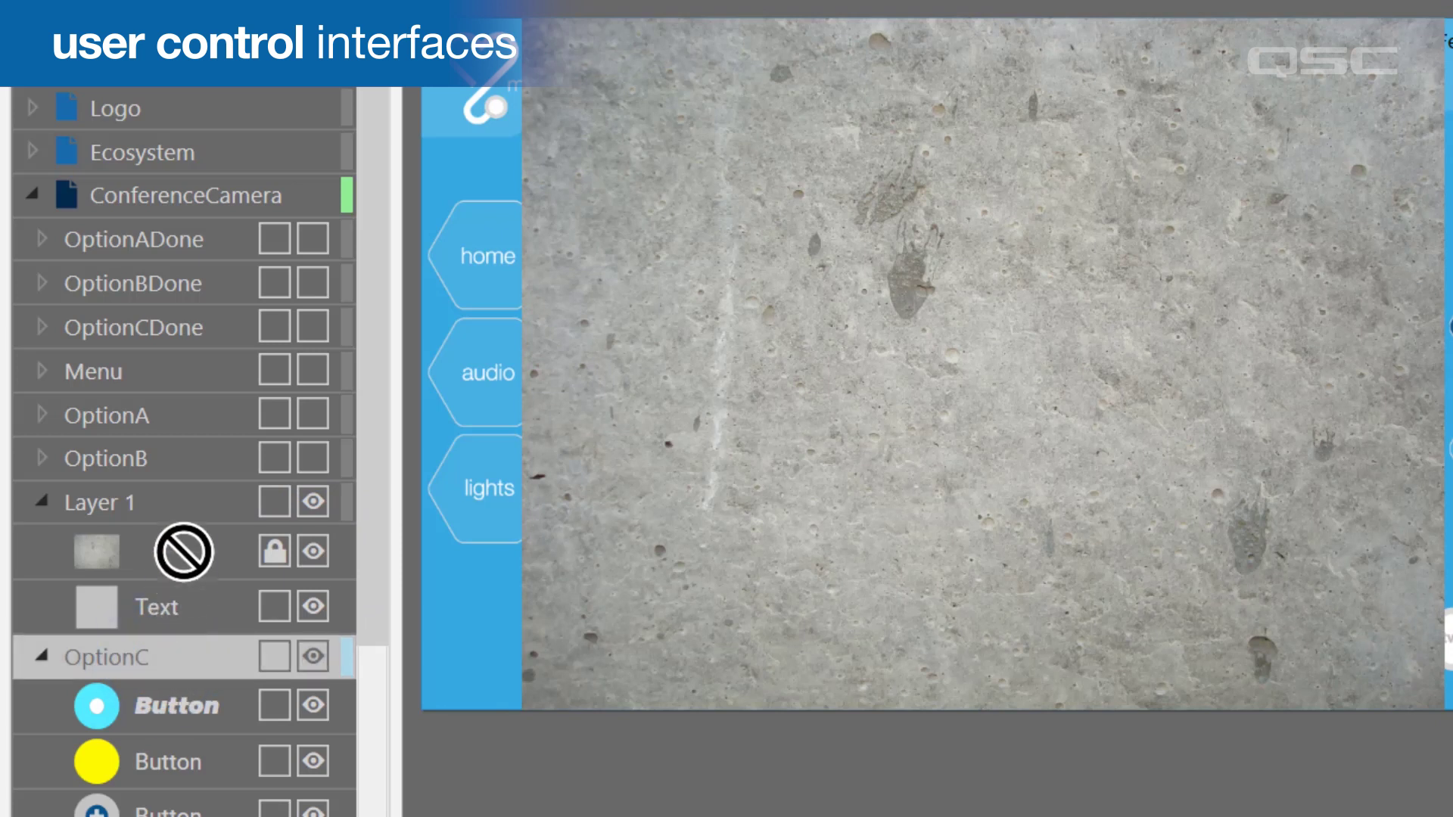
pyautogui.moveTo(175, 479); pyautogui.dragTo(146, 498)
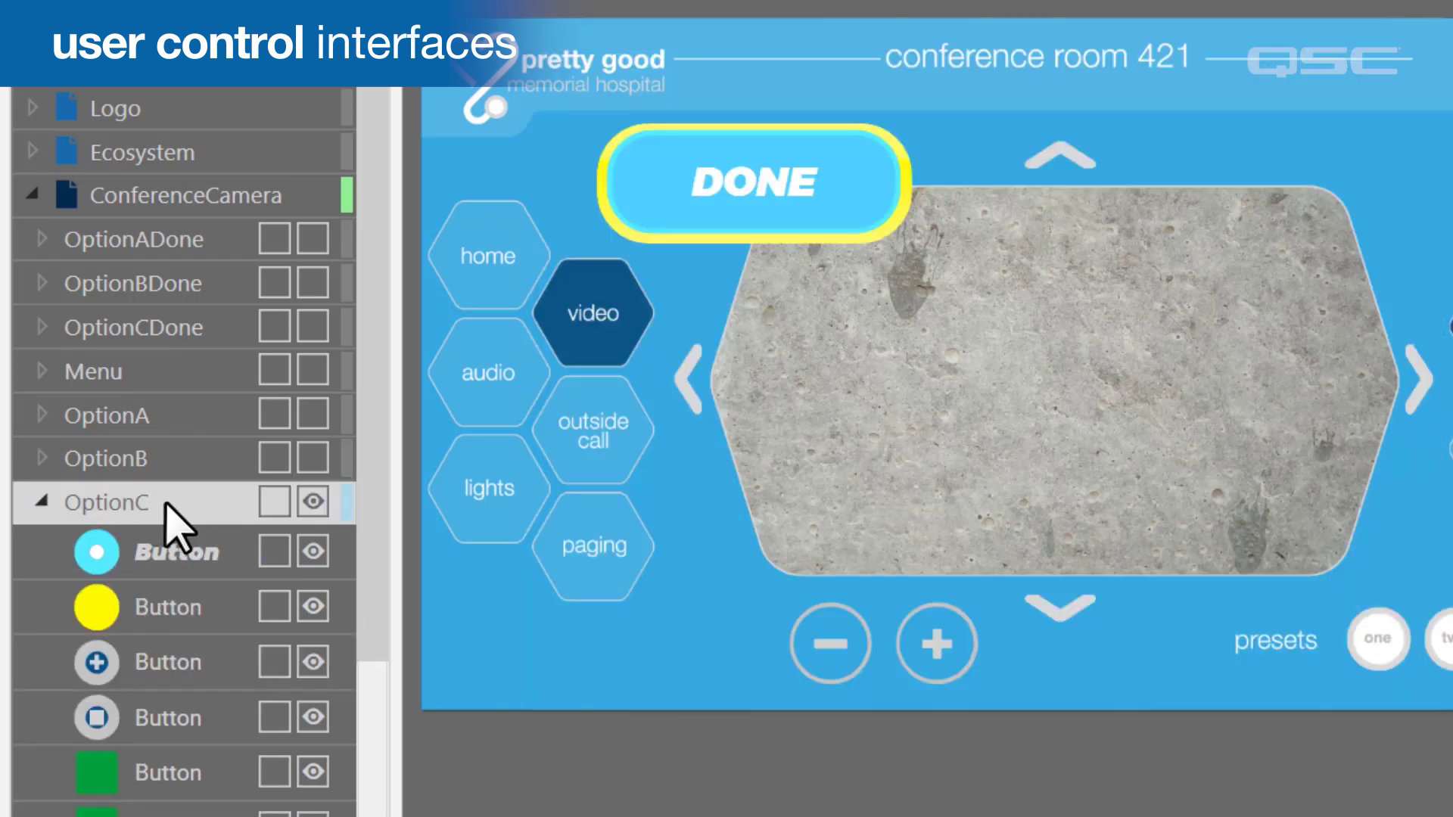
pyautogui.click(801, 805)
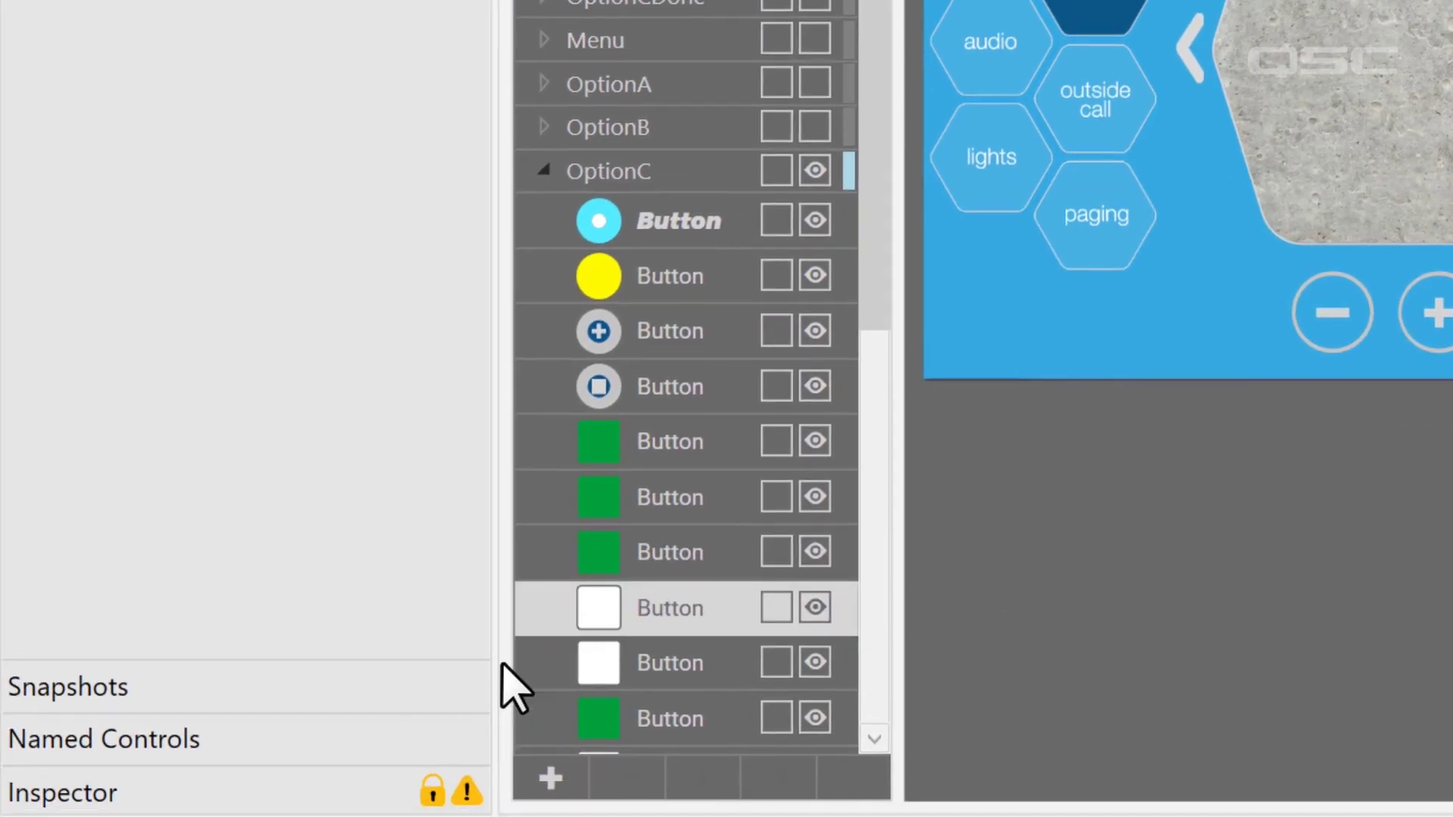
# Step: Expand the Snapshots section to review the snapshot banks
pyautogui.click(333, 689)
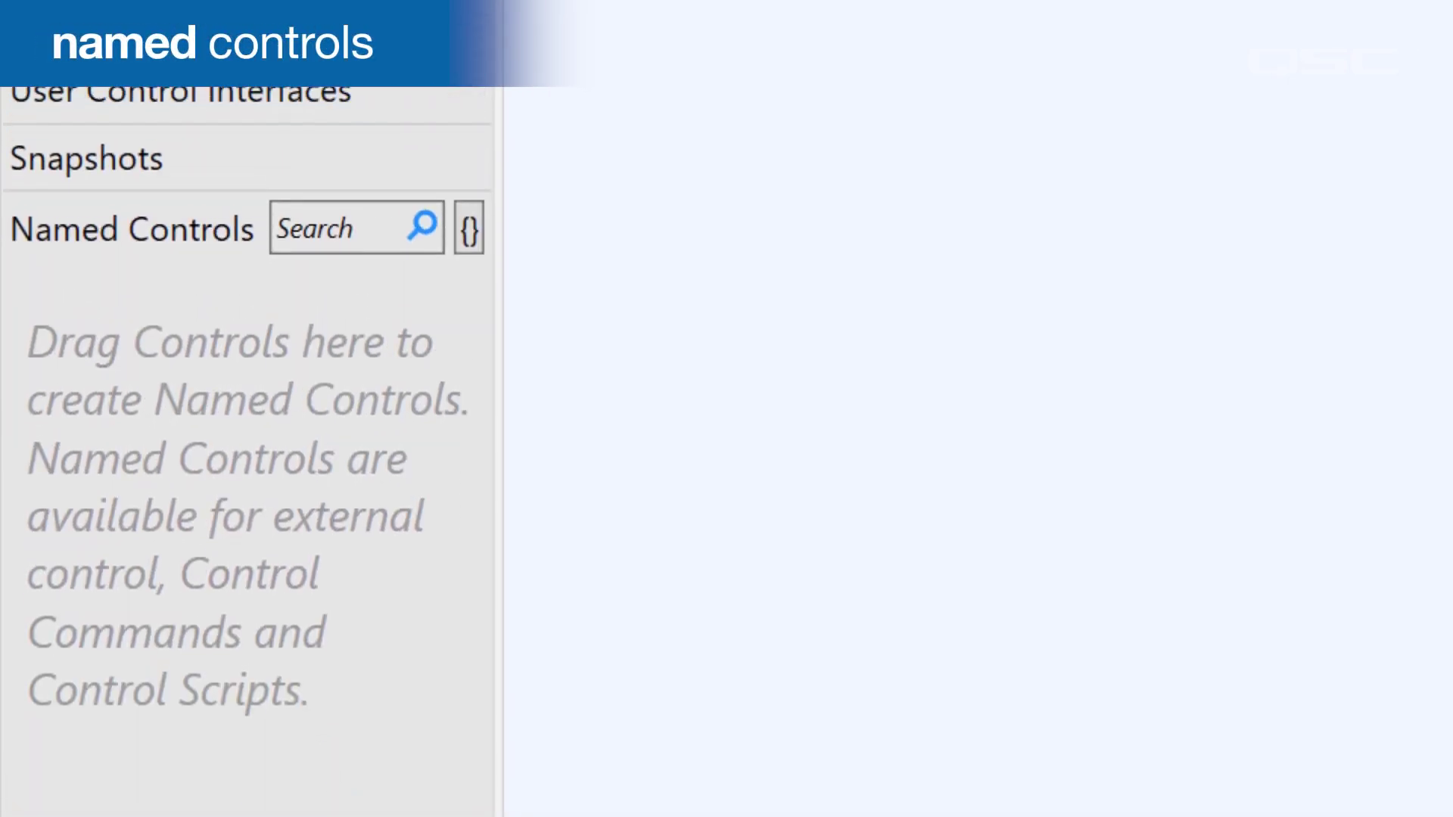
# Step: Place a Gain block and add its Mute as named control GainMute, used in a scheduled event
pyautogui.moveTo(1120, 598); pyautogui.dragTo(585, 251)
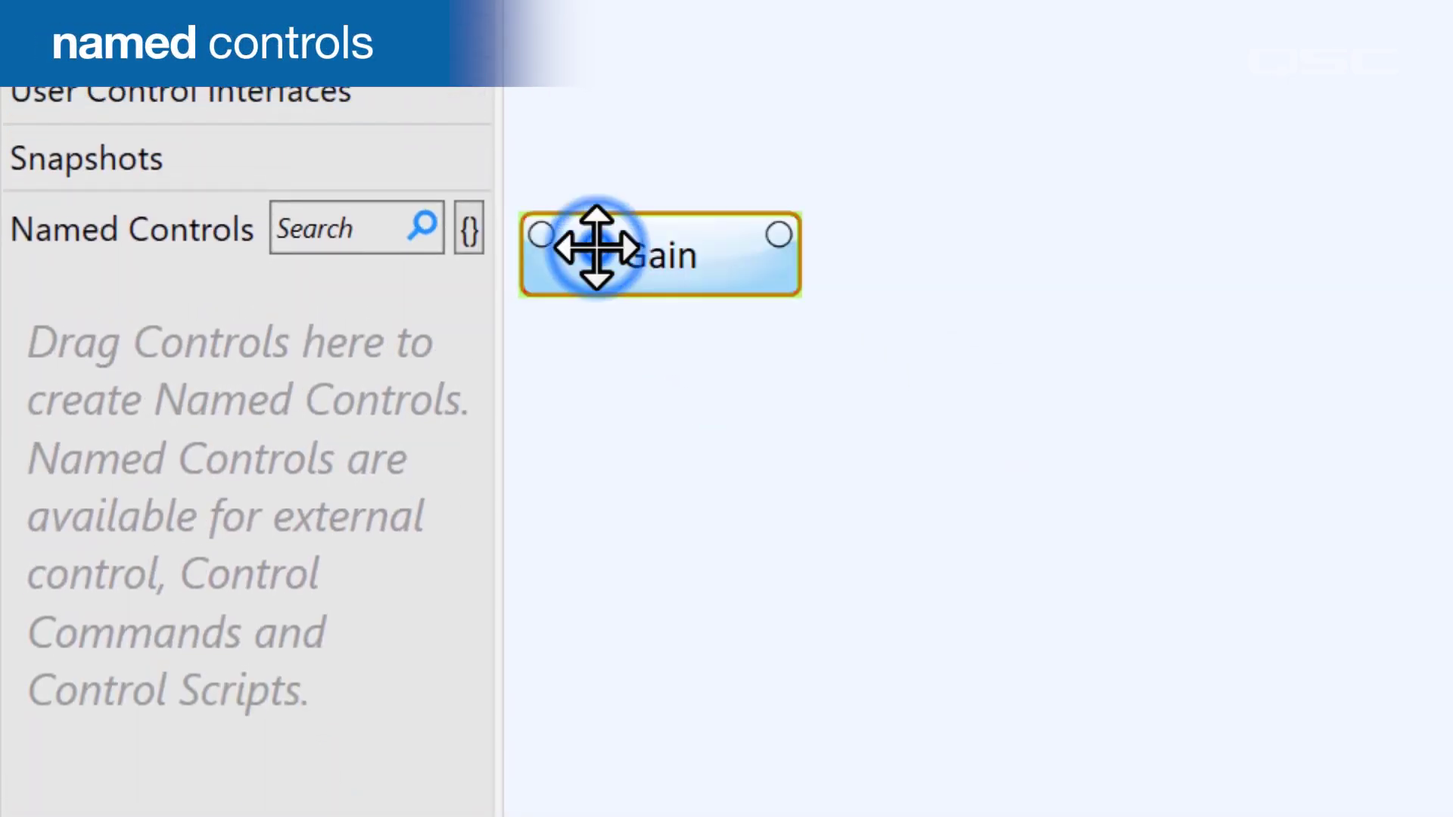
pyautogui.doubleClick(597, 248)
pyautogui.moveTo(848, 509); pyautogui.dragTo(407, 417)
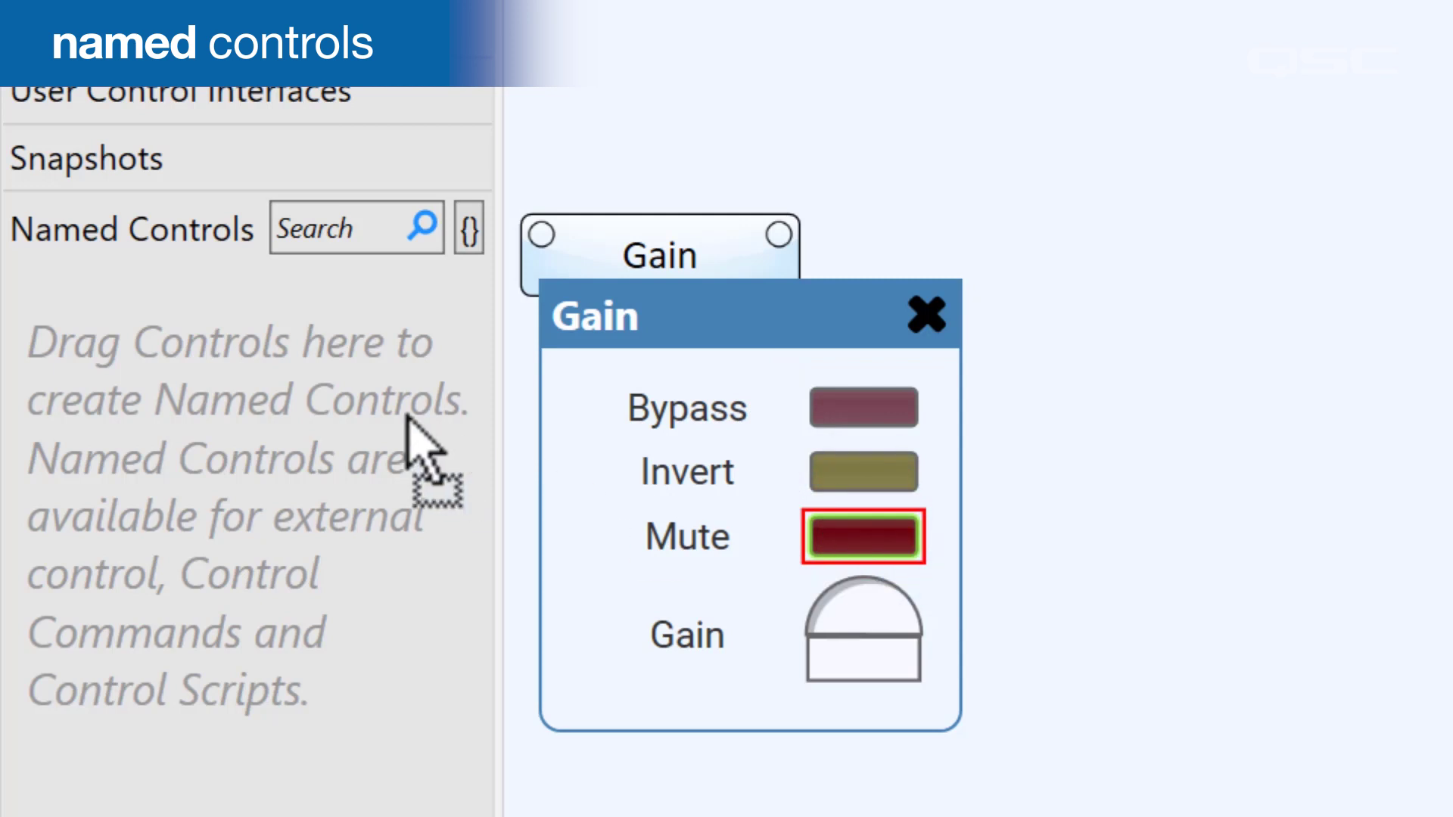
pyautogui.moveTo(249, 327); pyautogui.dragTo(252, 333)
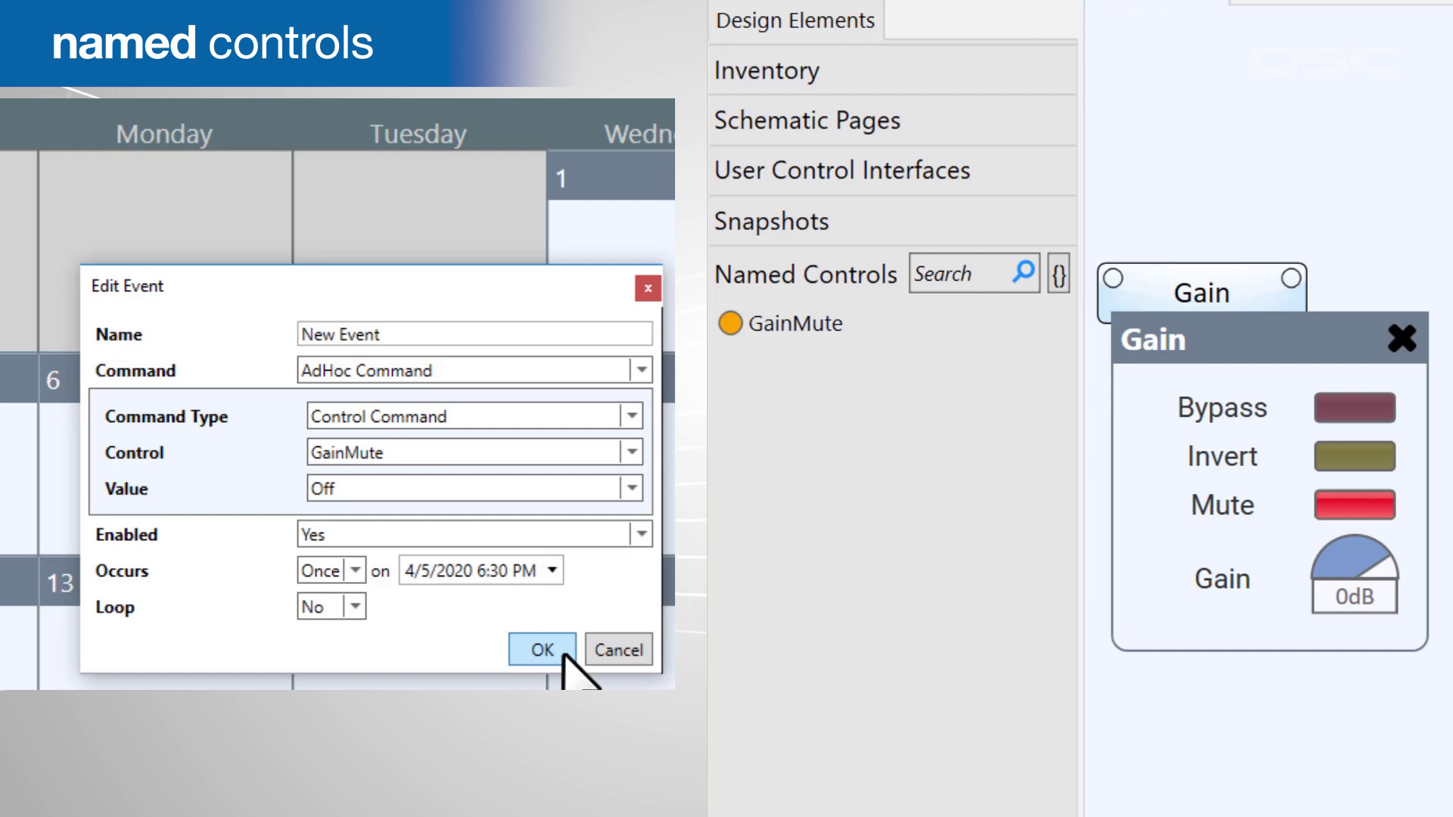
pyautogui.click(562, 655)
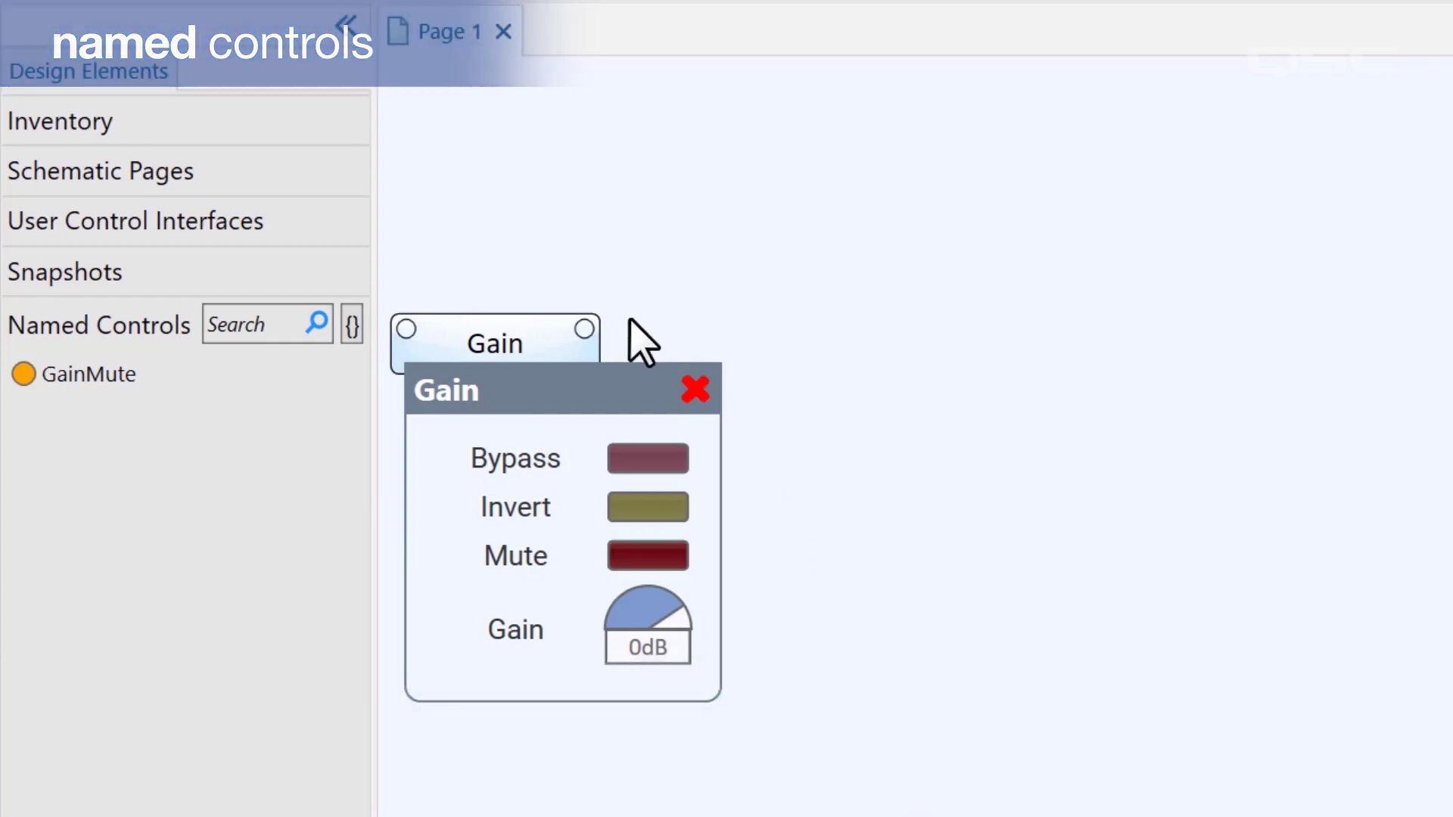
# Step: Export the named controls as the XML file External Controls
pyautogui.click(296, 30)
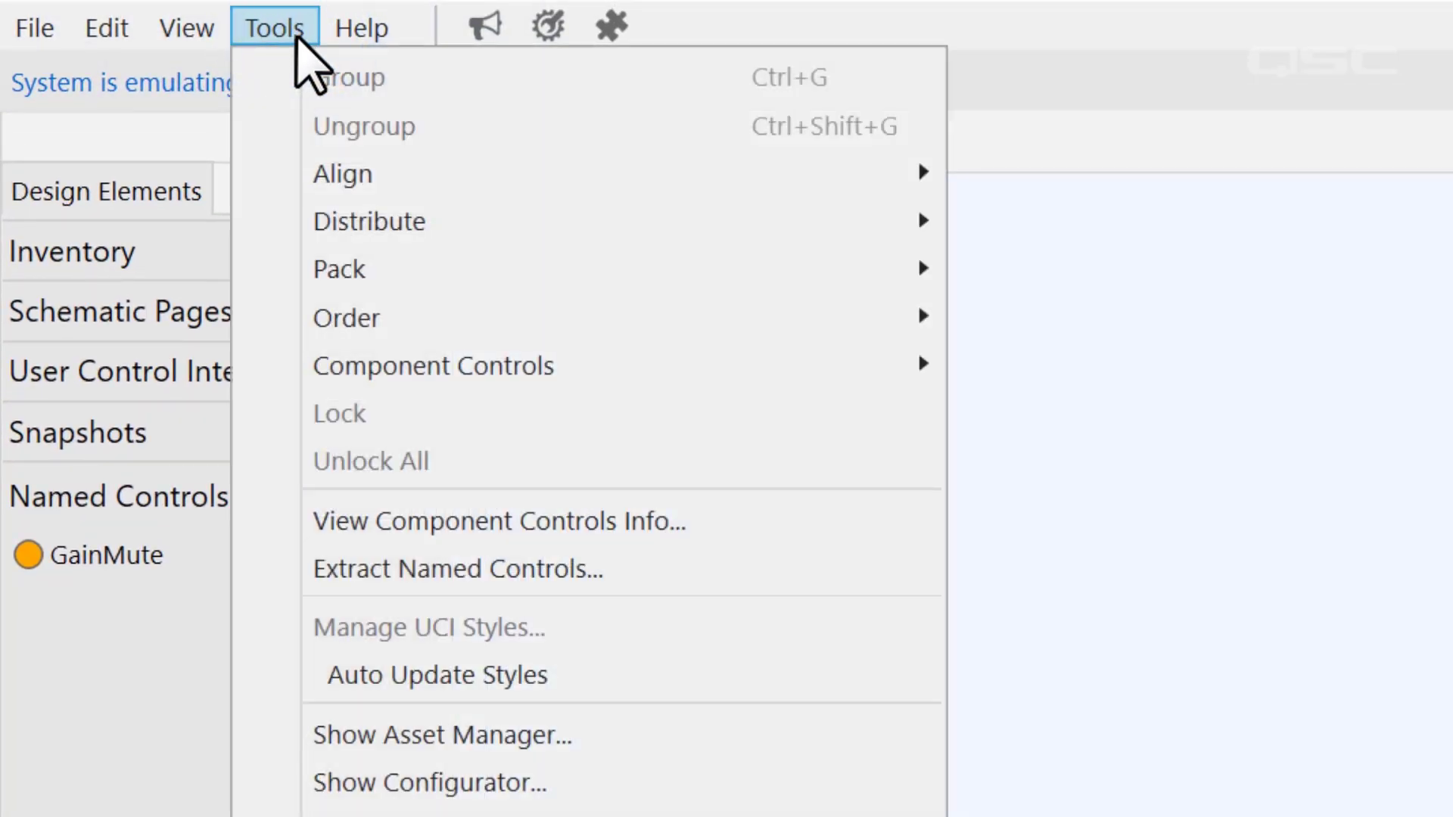
pyautogui.click(645, 584)
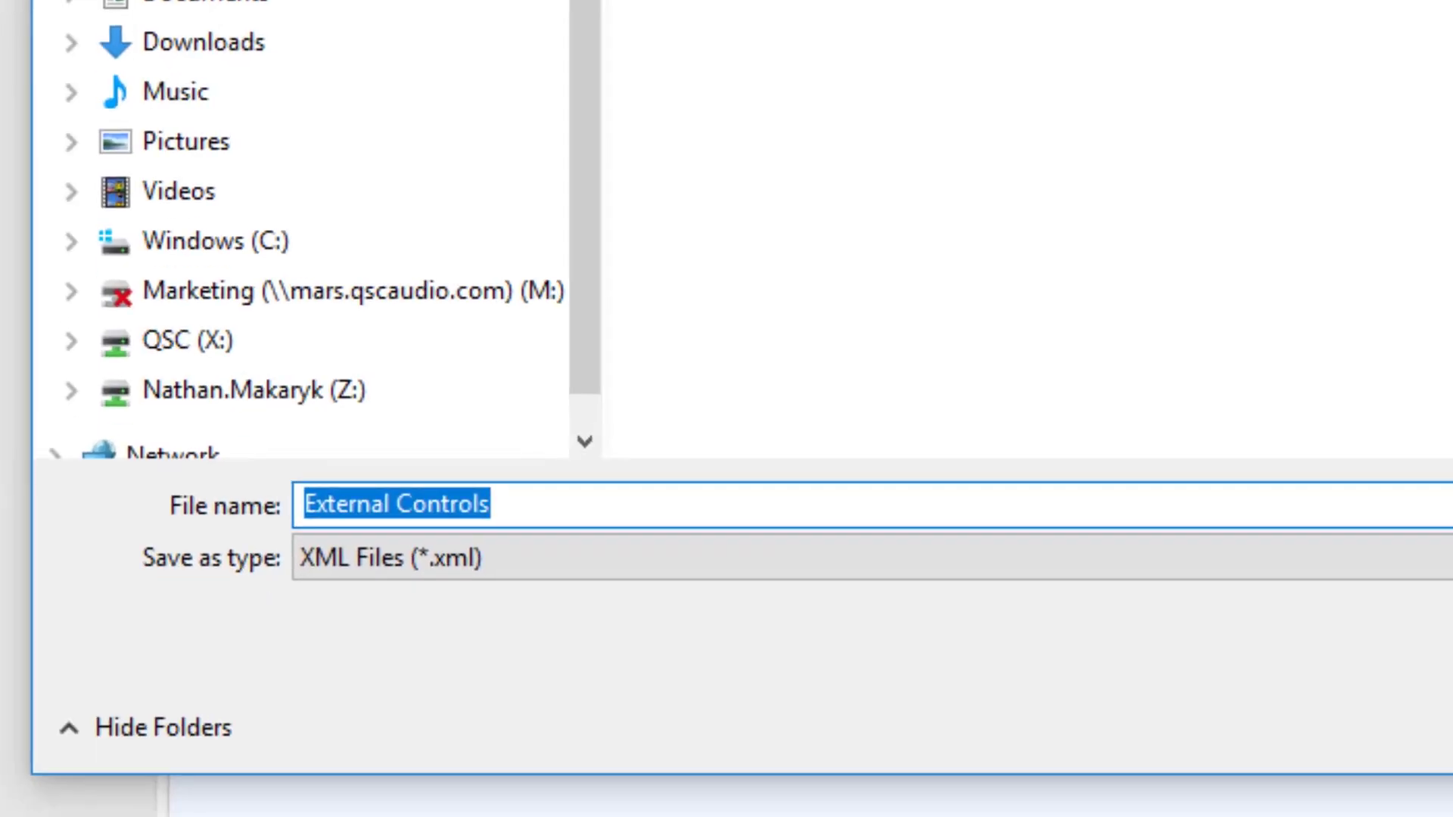
pyautogui.click(1155, 80)
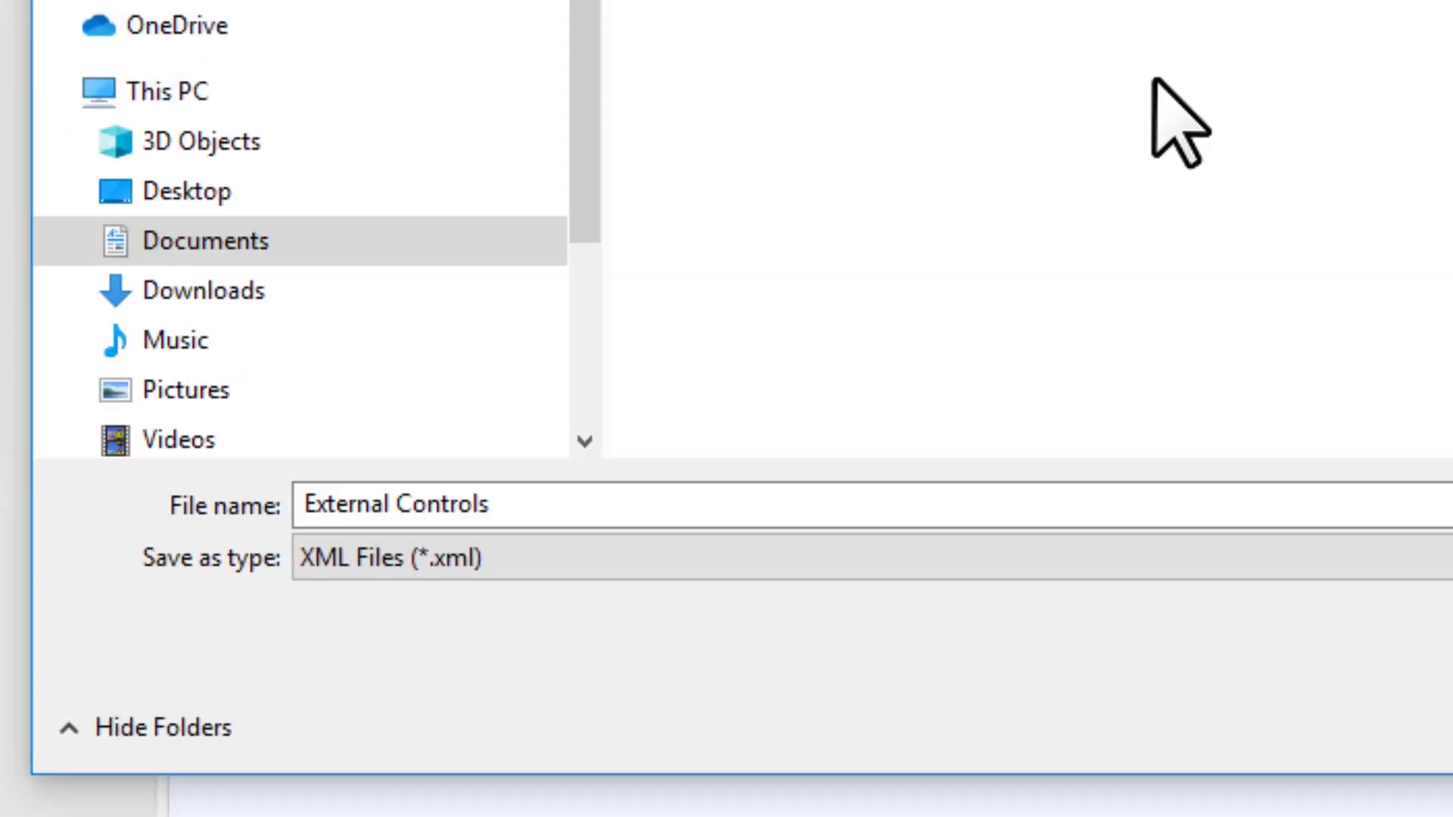
pyautogui.click(1075, 705)
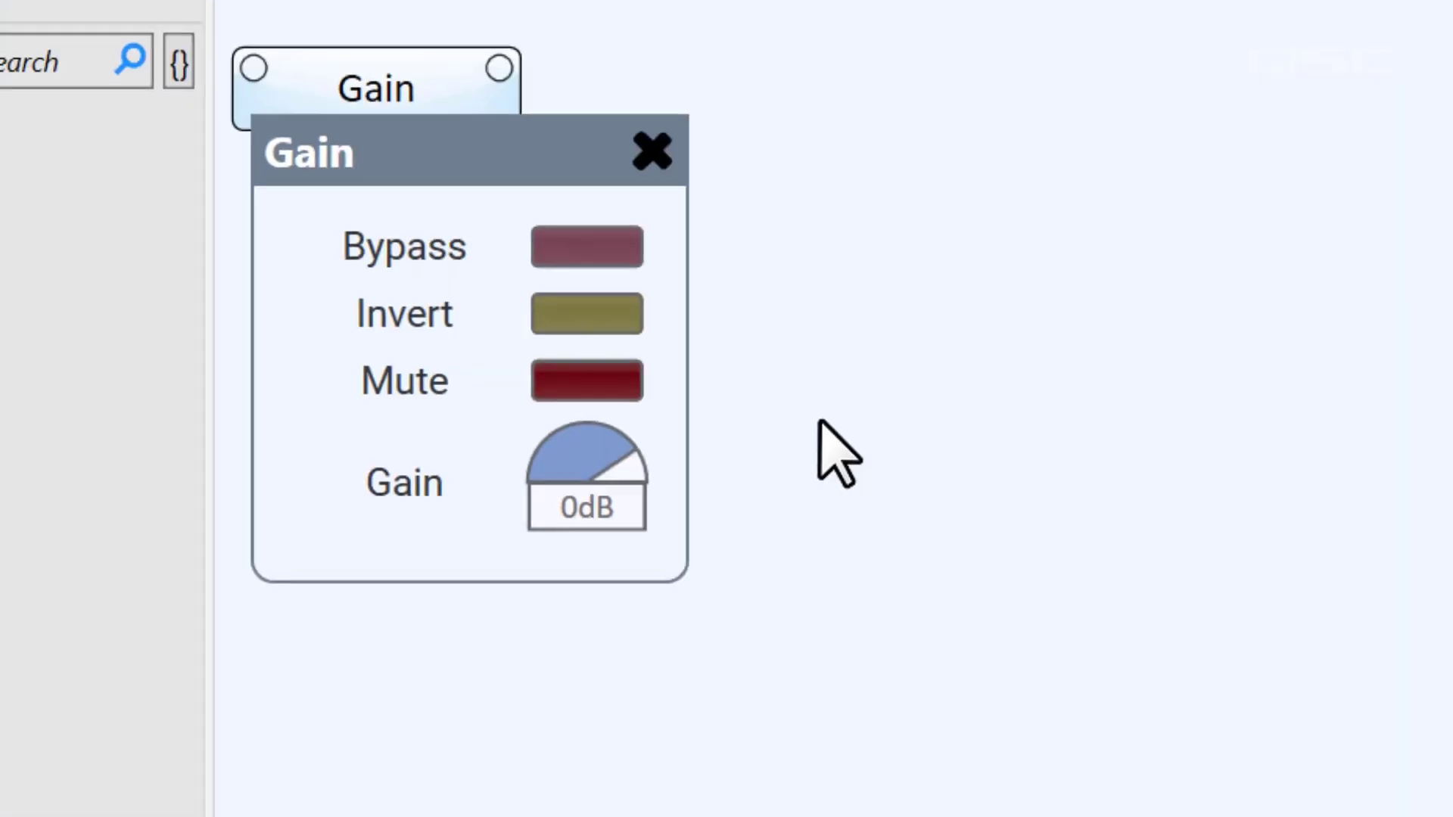
# Step: Add a Mixer 2x2 beside Gain and rename its gain named control to ChannelGain
pyautogui.moveTo(1446, 454); pyautogui.dragTo(893, 146)
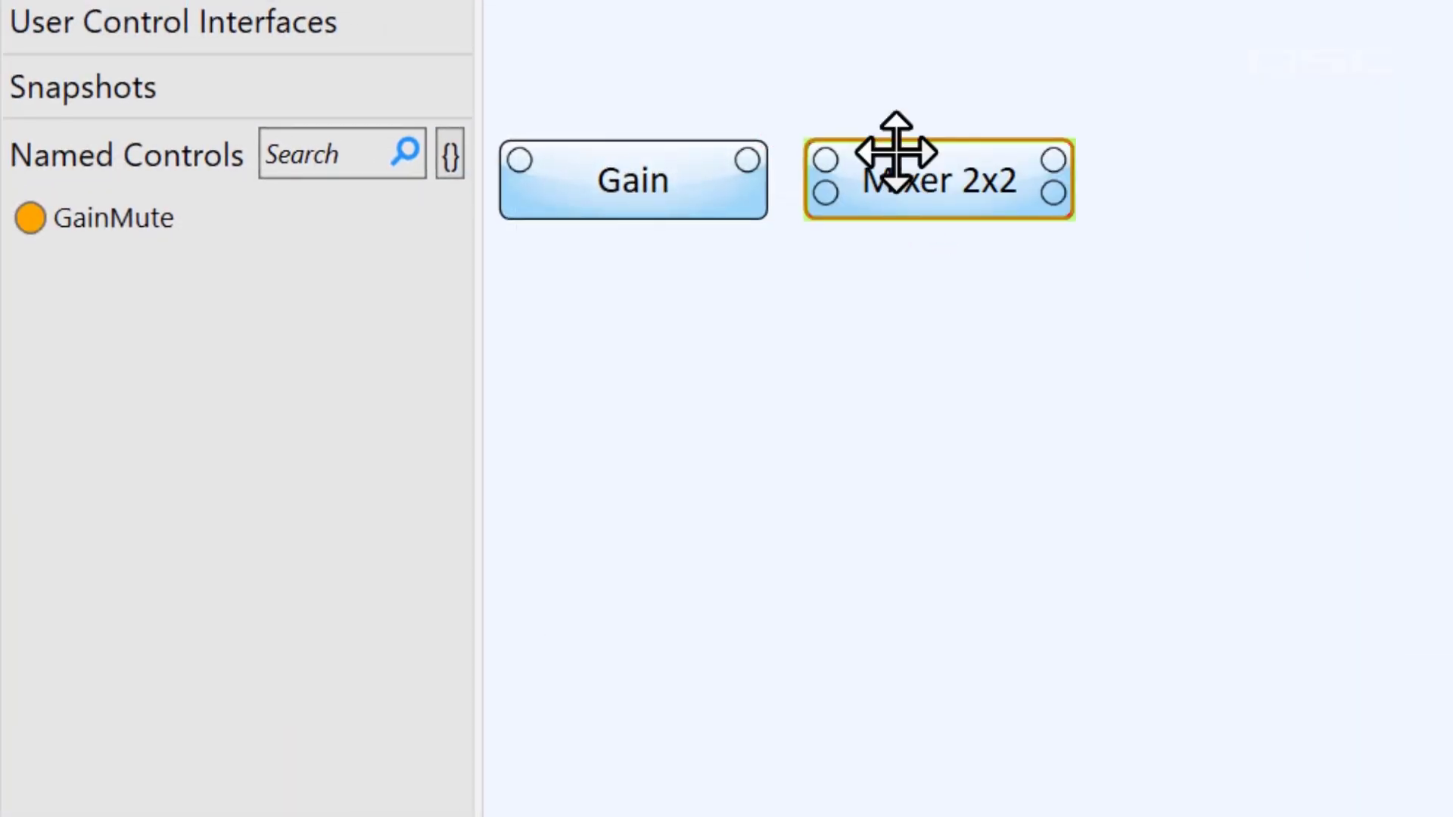
pyautogui.doubleClick(920, 161)
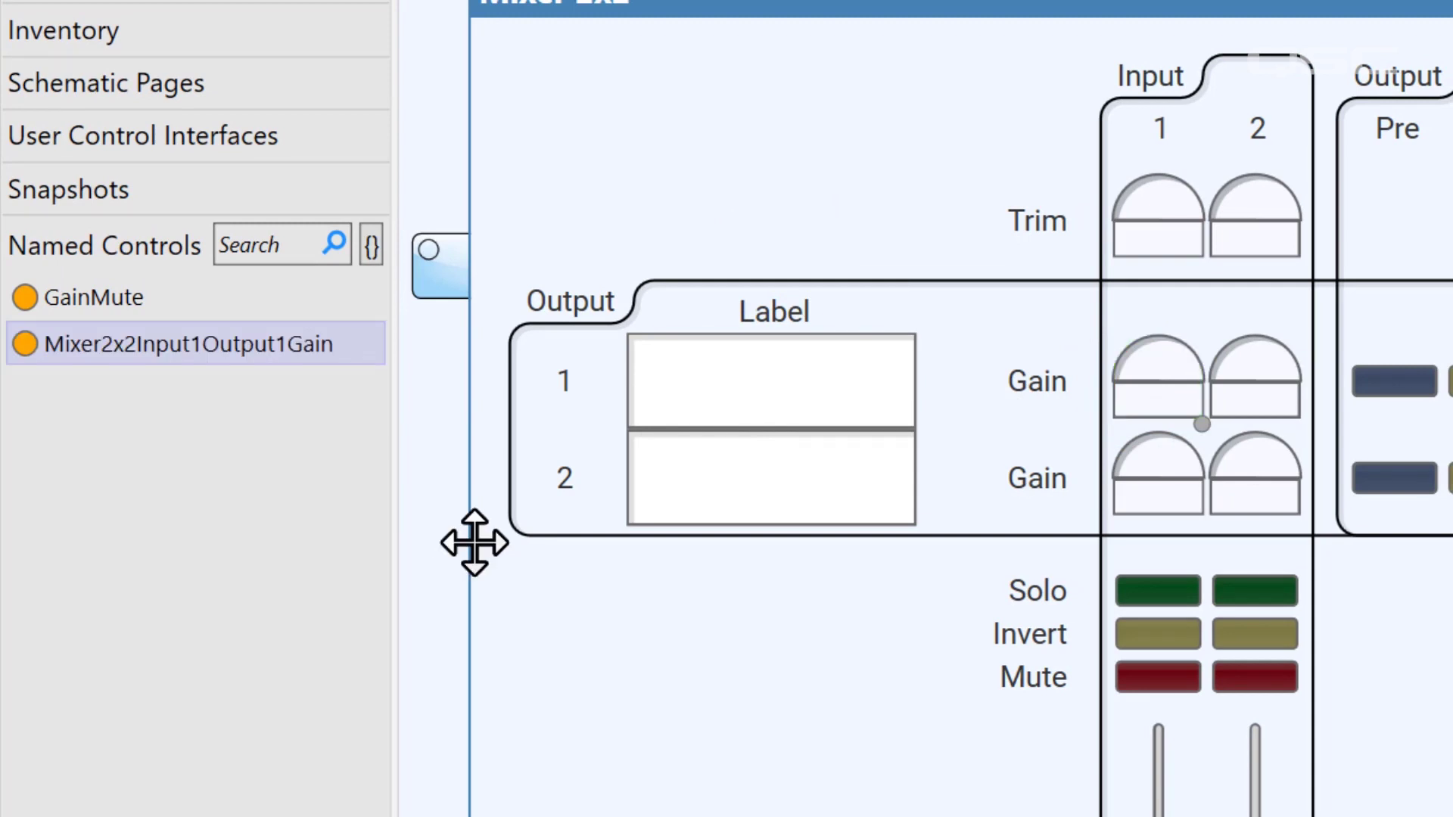
pyautogui.doubleClick(189, 343)
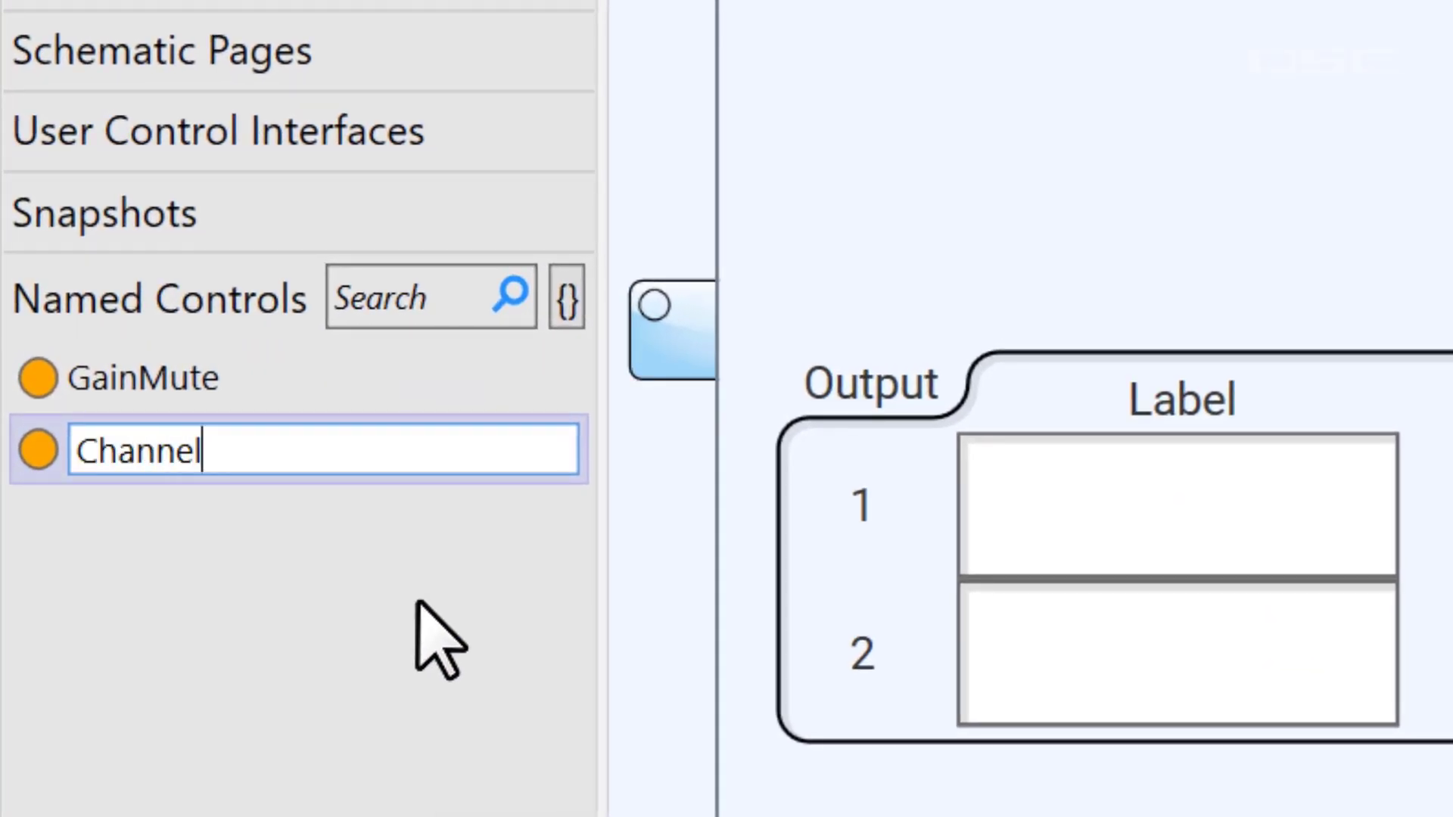
pyautogui.press('Return')
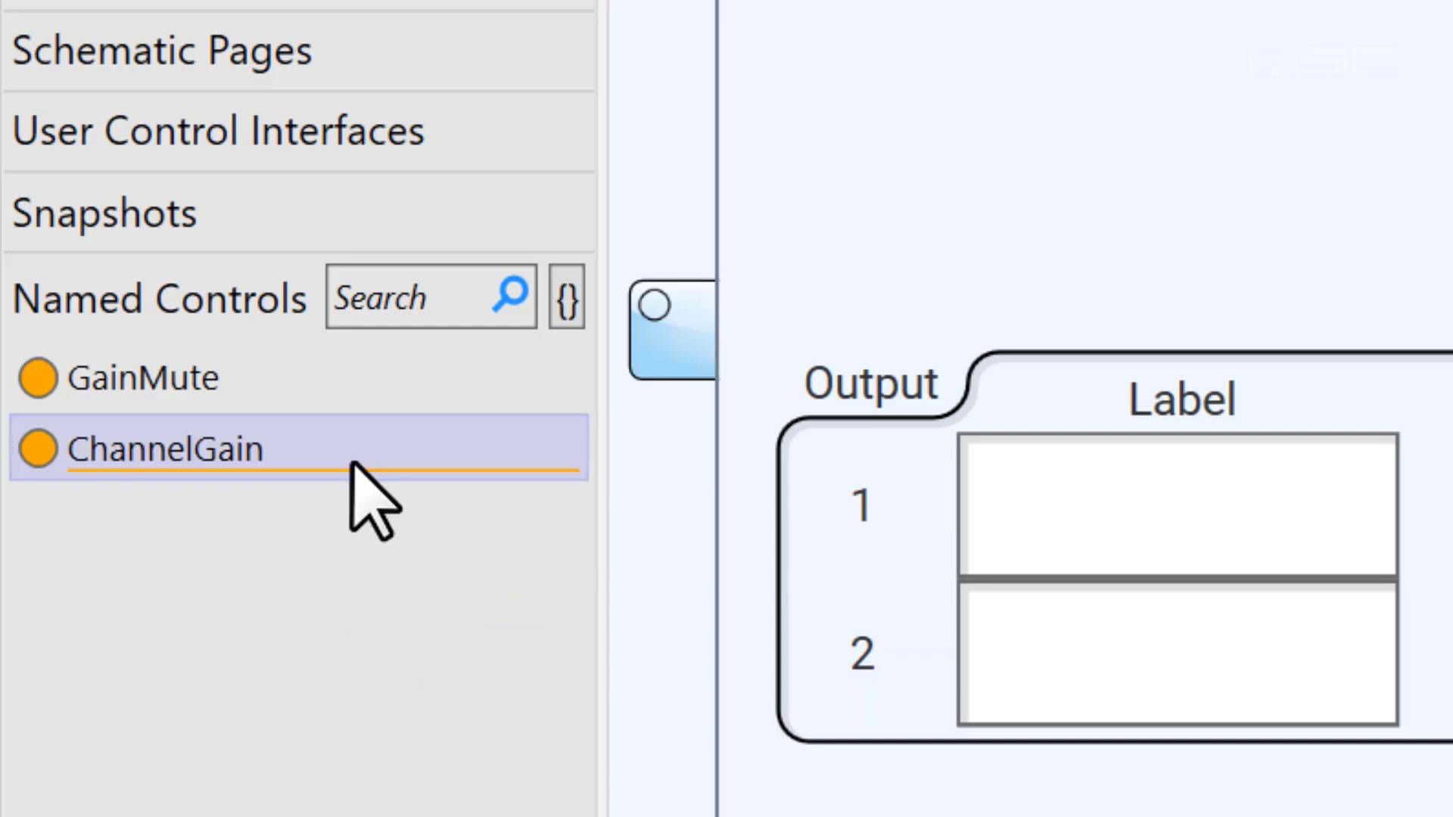
# Step: Locate GainMute's source and jump to the Gain block behind it
pyautogui.click(224, 371)
pyautogui.hotkey('ctrl', 'f')
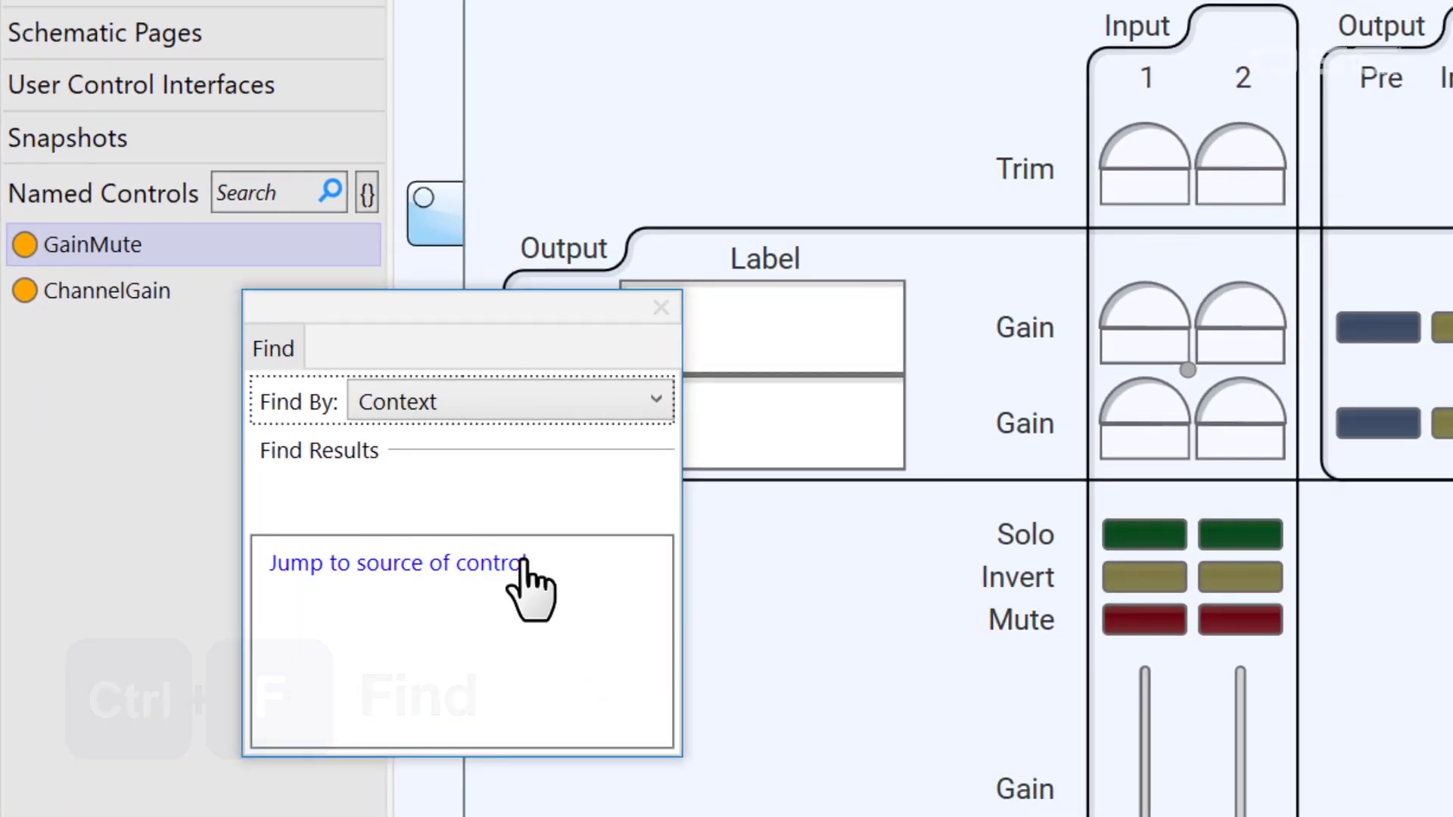
pyautogui.click(522, 566)
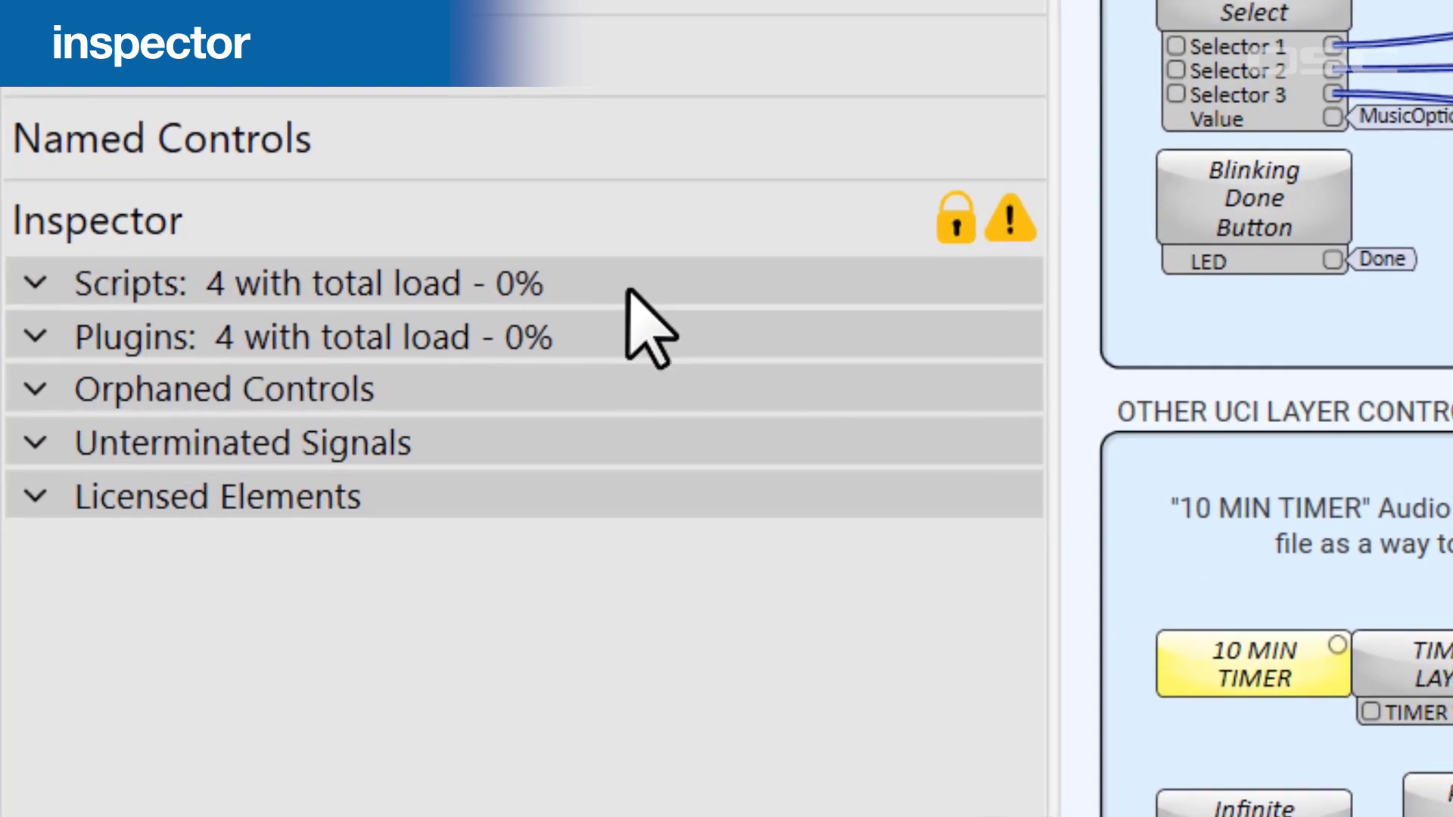
# Step: Expand Scripts, Plugins and Orphaned Controls in the Inspector to see four scripts, four plugins and orphaned Gain
pyautogui.click(461, 317)
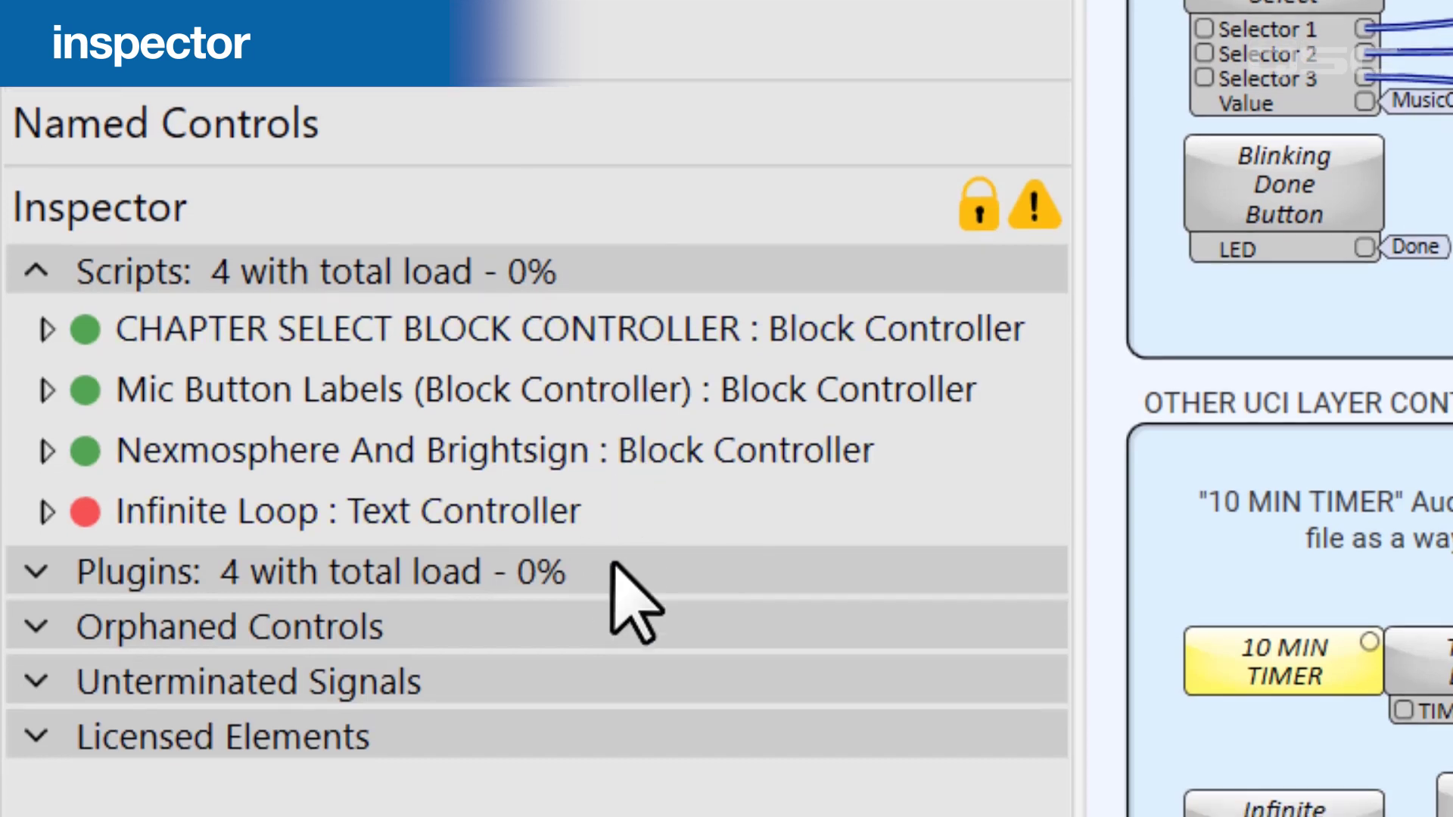
pyautogui.click(617, 585)
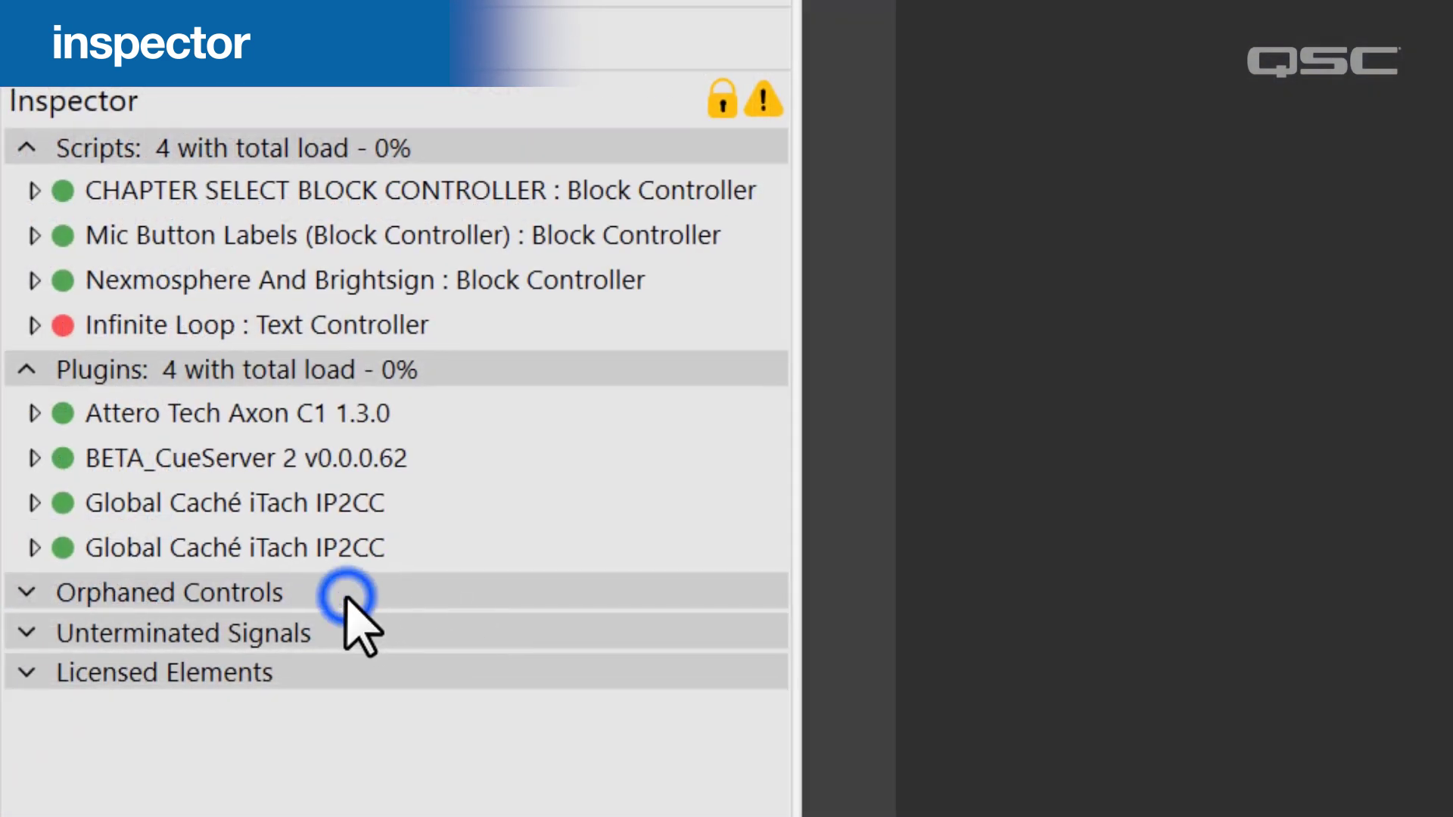
pyautogui.click(346, 595)
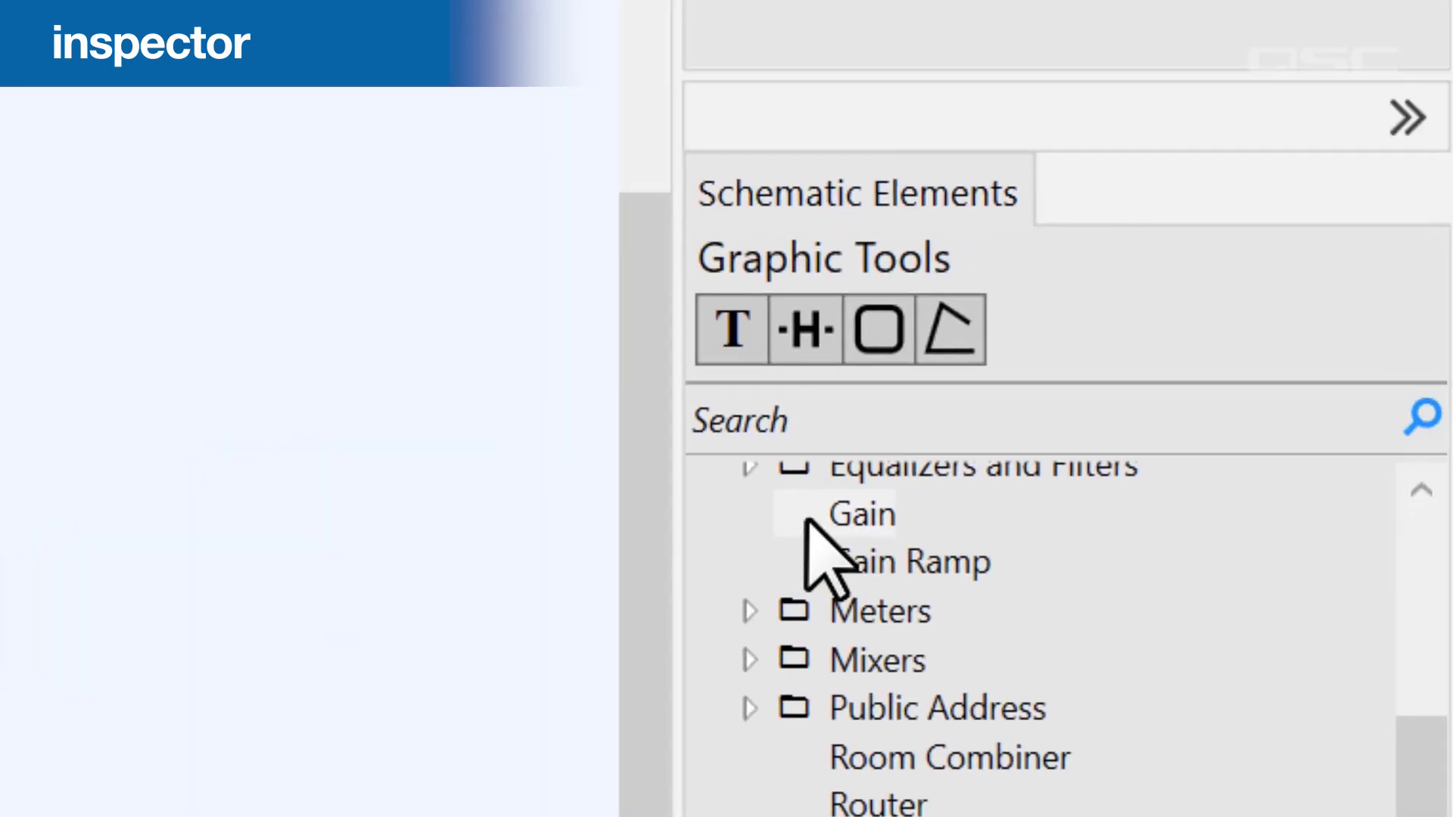
# Step: Add a Gain block to the schematic, then list unterminated signals, revealing AnnouncementL
pyautogui.moveTo(863, 515); pyautogui.dragTo(344, 242)
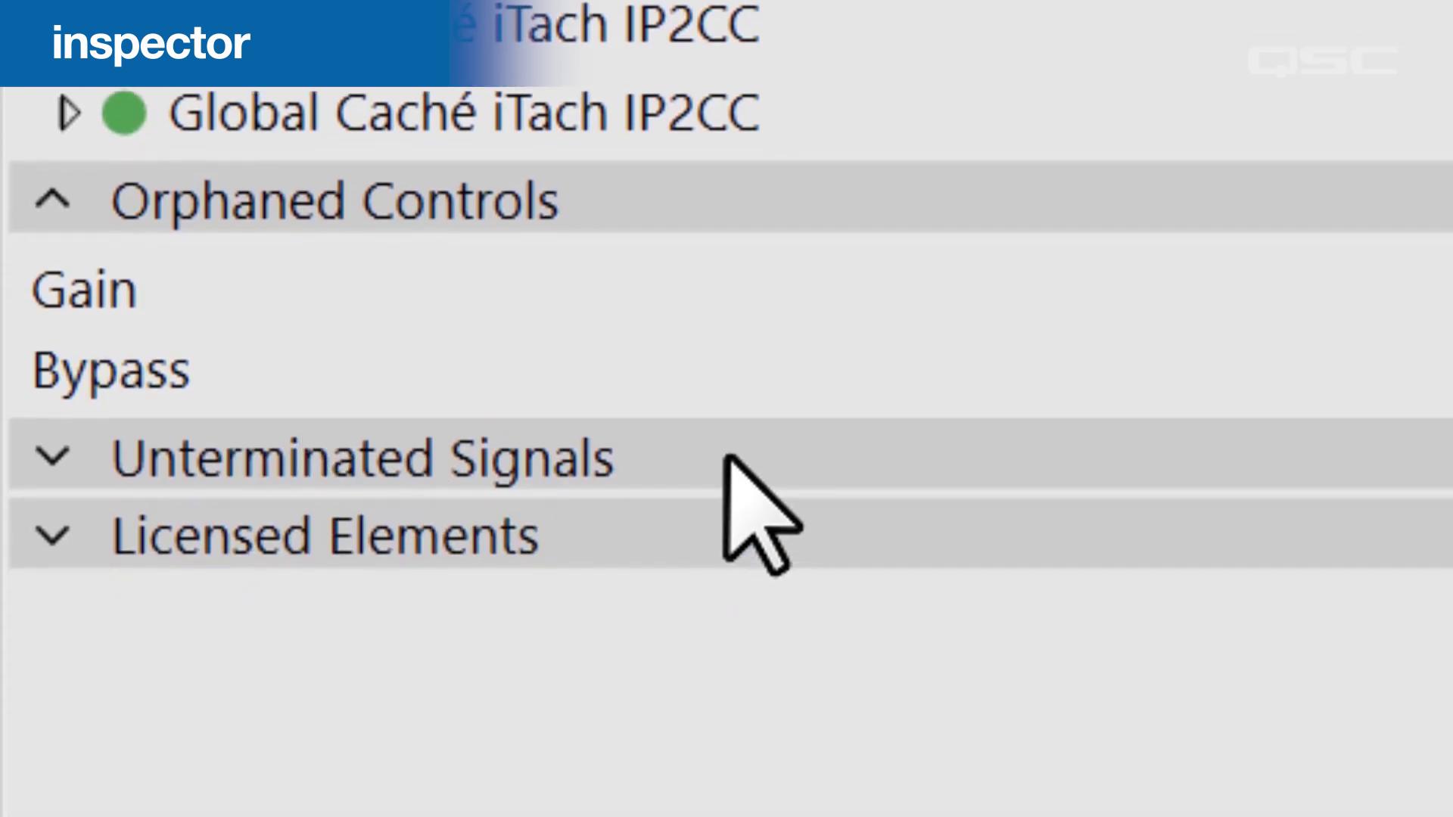
pyautogui.click(725, 458)
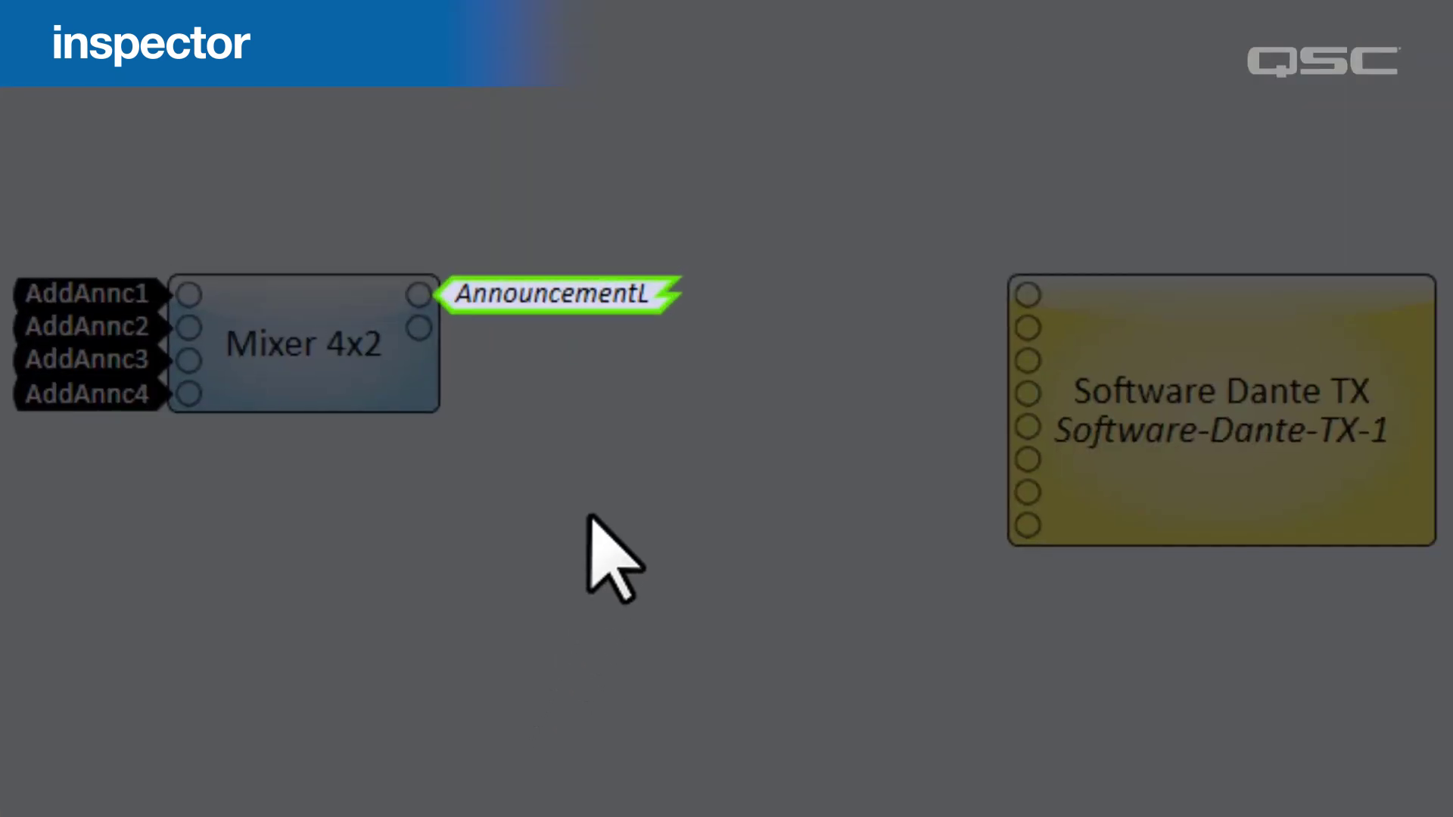
# Step: On the schematic, select the Mixer 4x2 output pin to give it a signal name
pyautogui.click(591, 510)
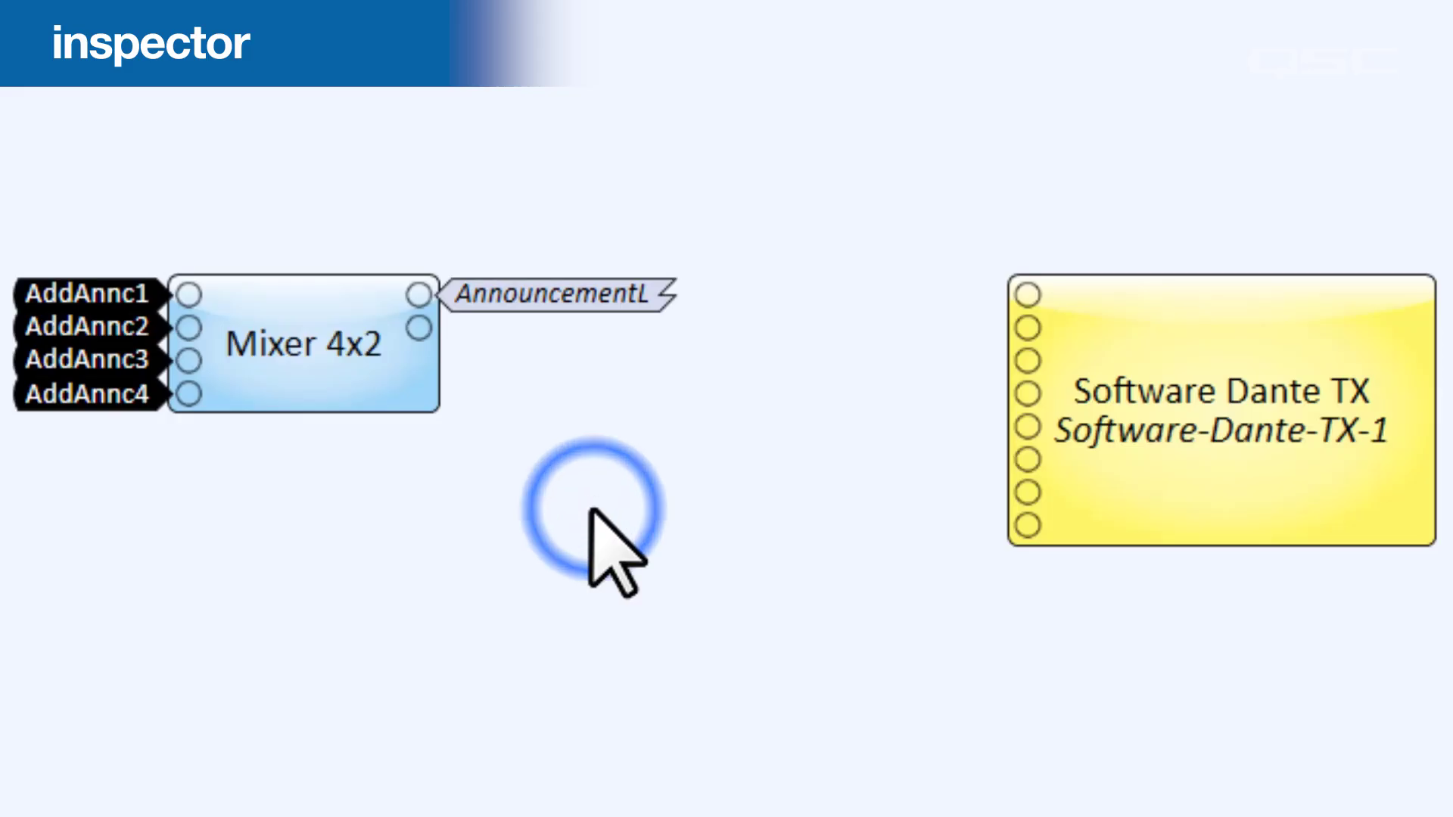
pyautogui.click(418, 332)
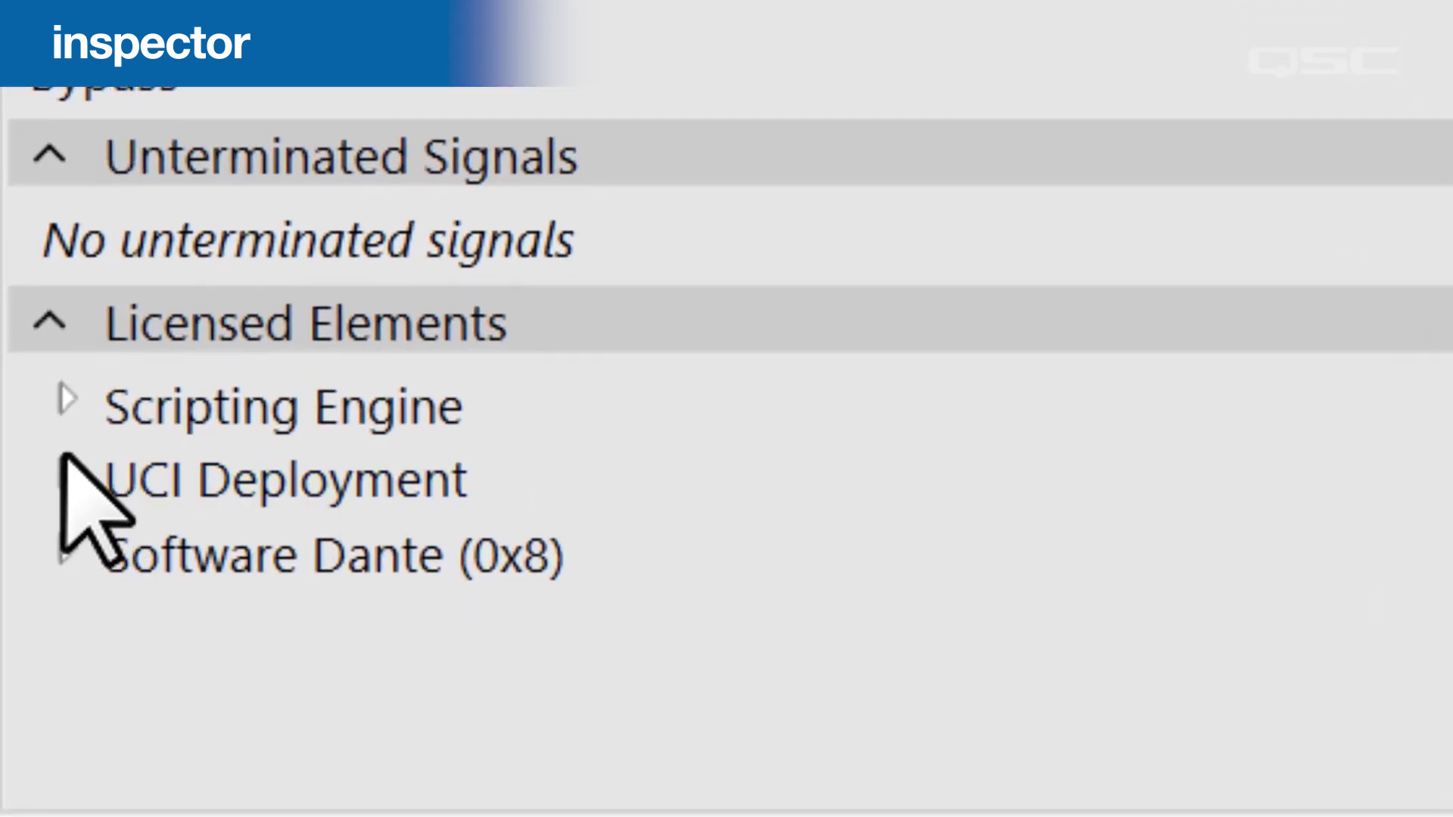
# Step: Review the UCI Deployment, Scripting Engine and Software Dante licensed elements, then open the Licensed Features (3) menu
pyautogui.click(65, 475)
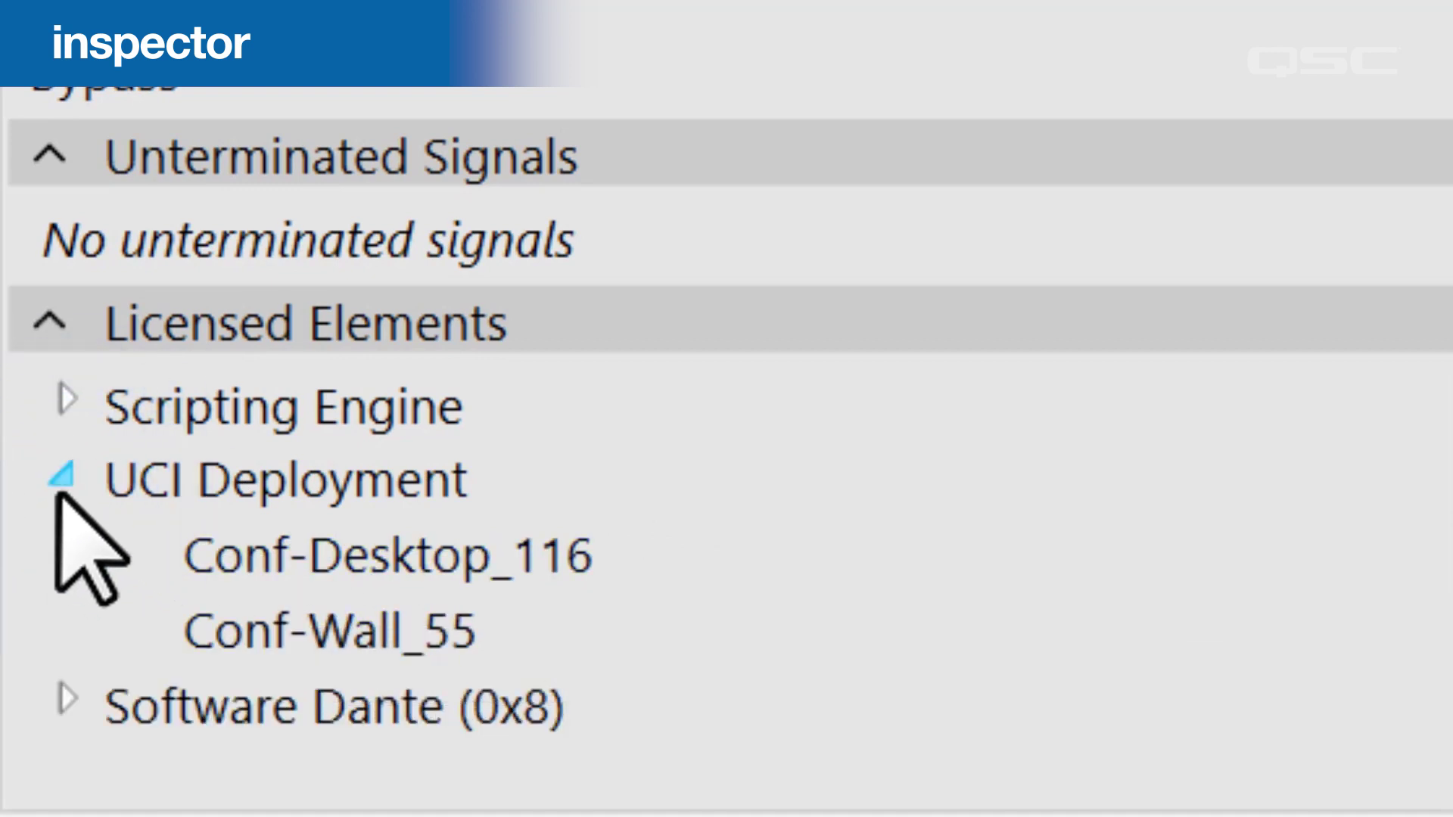
pyautogui.click(63, 470)
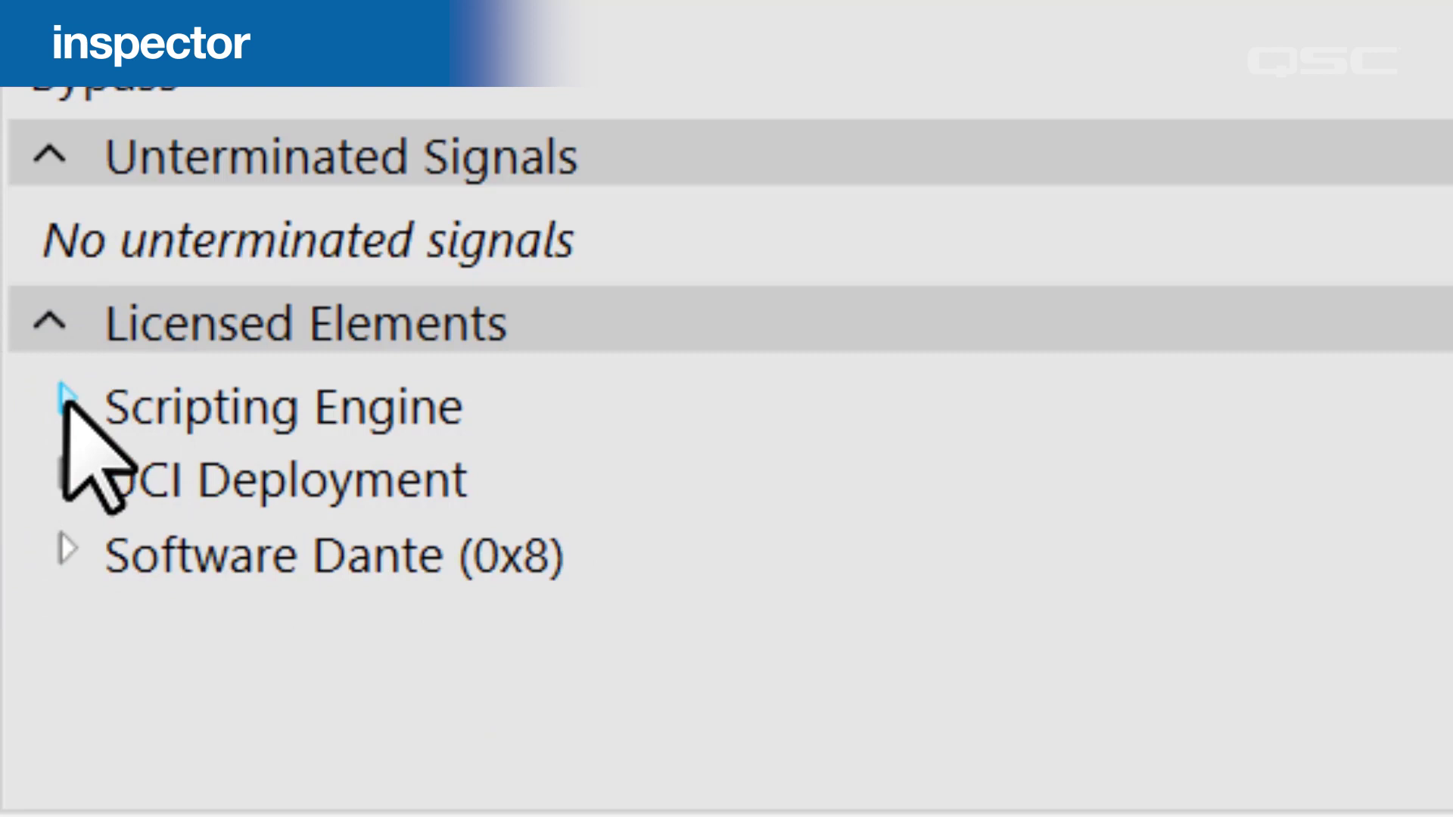
pyautogui.click(67, 398)
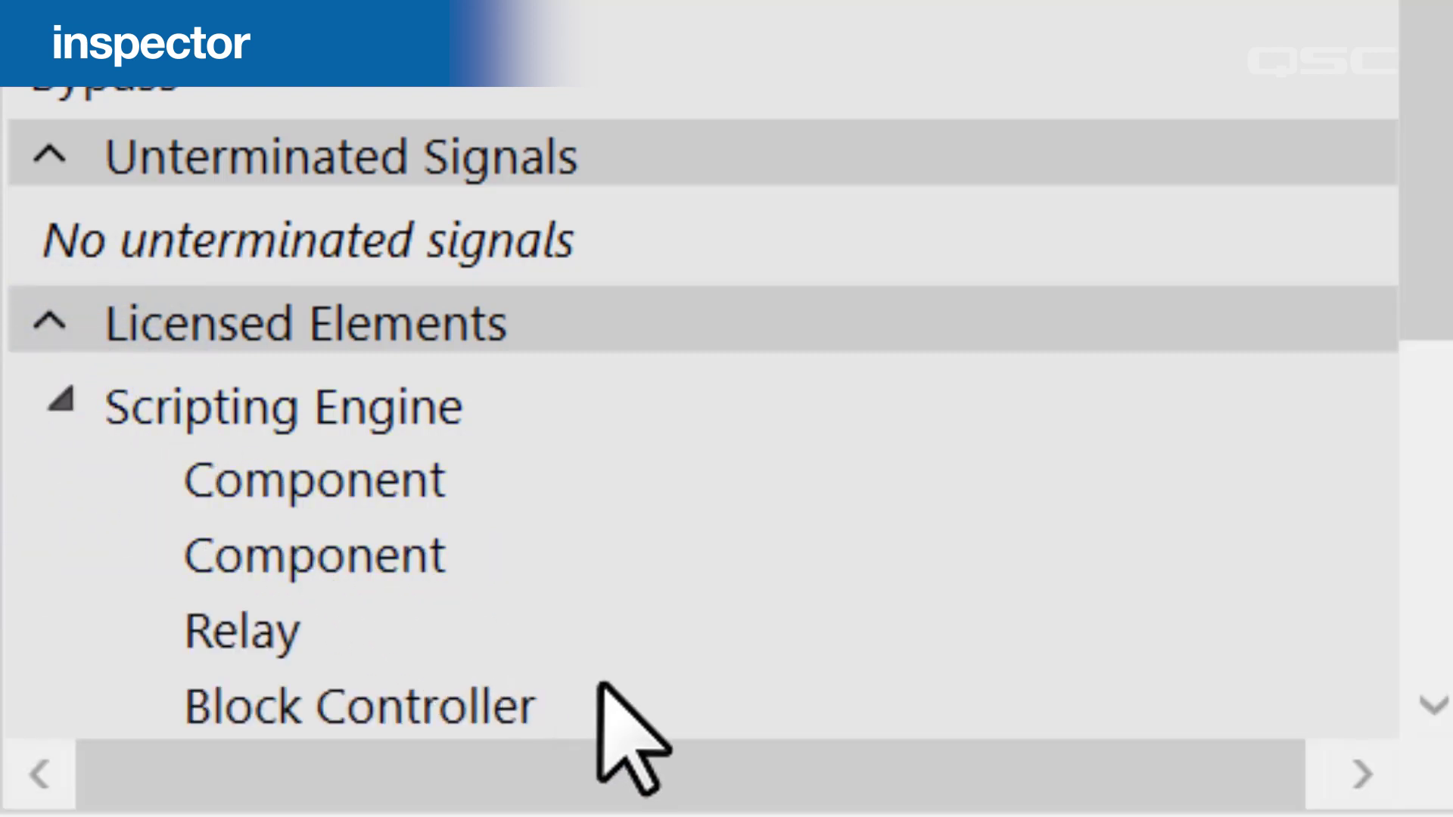
pyautogui.click(65, 398)
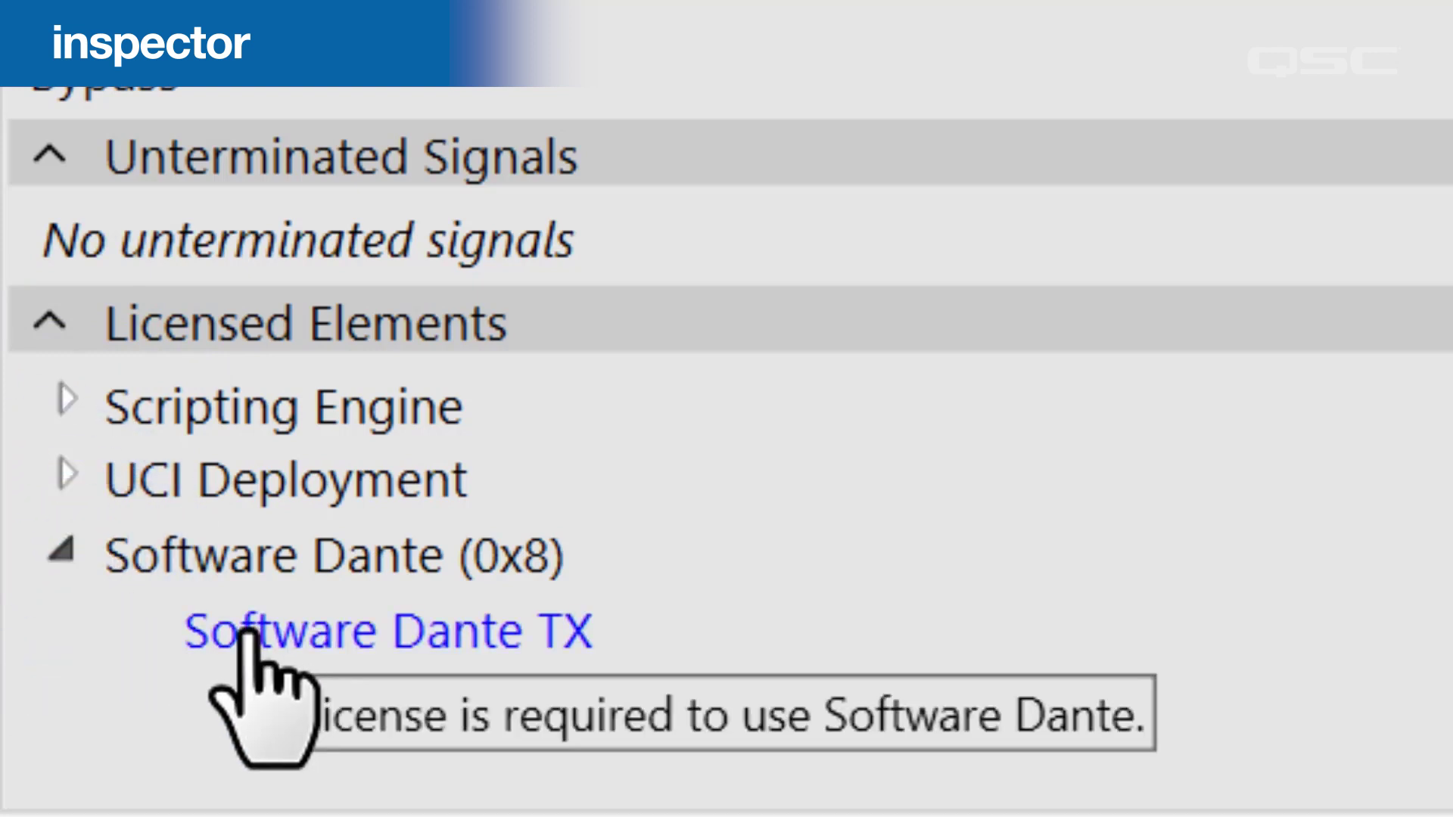
pyautogui.click(63, 551)
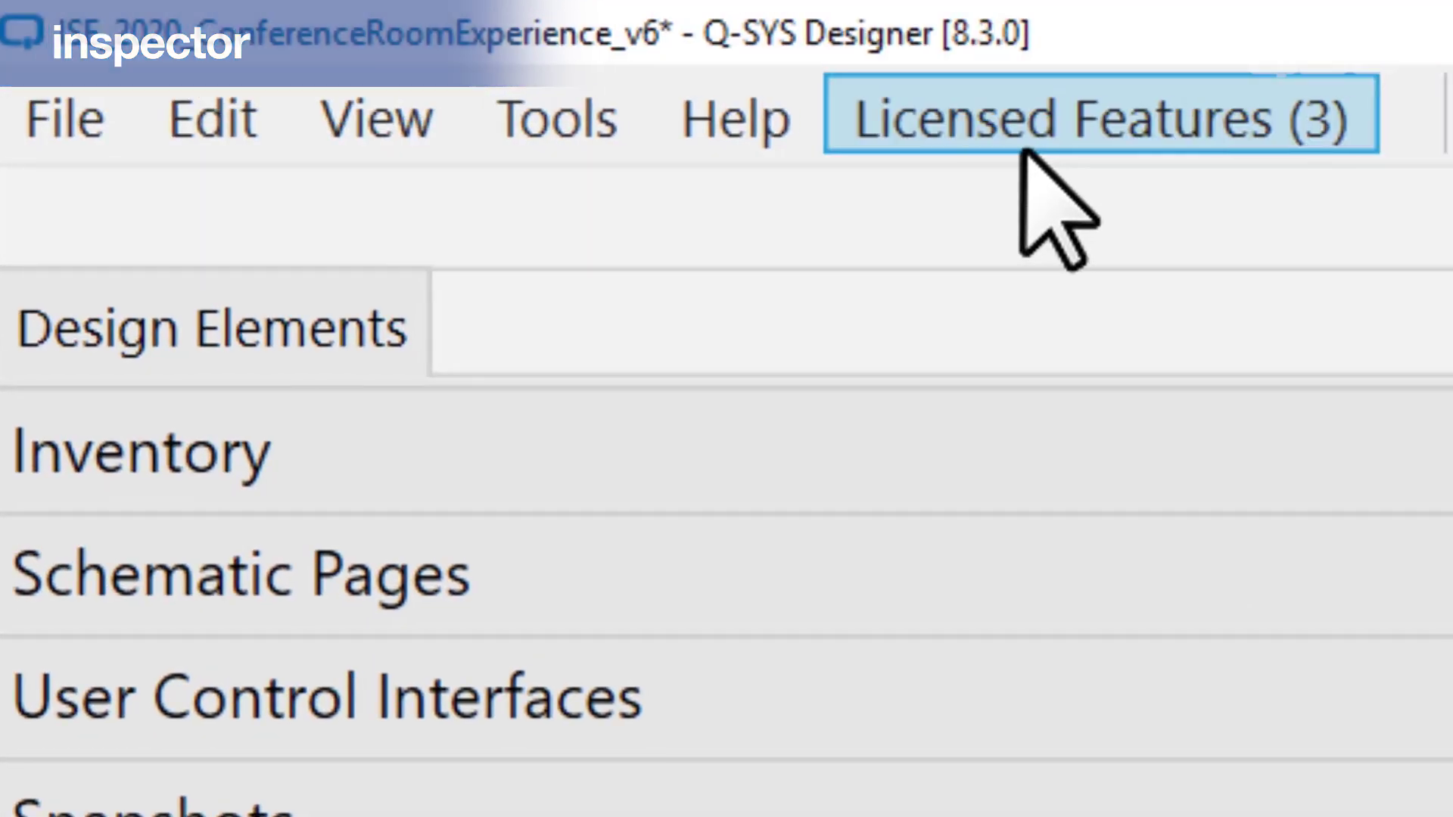
pyautogui.click(1022, 144)
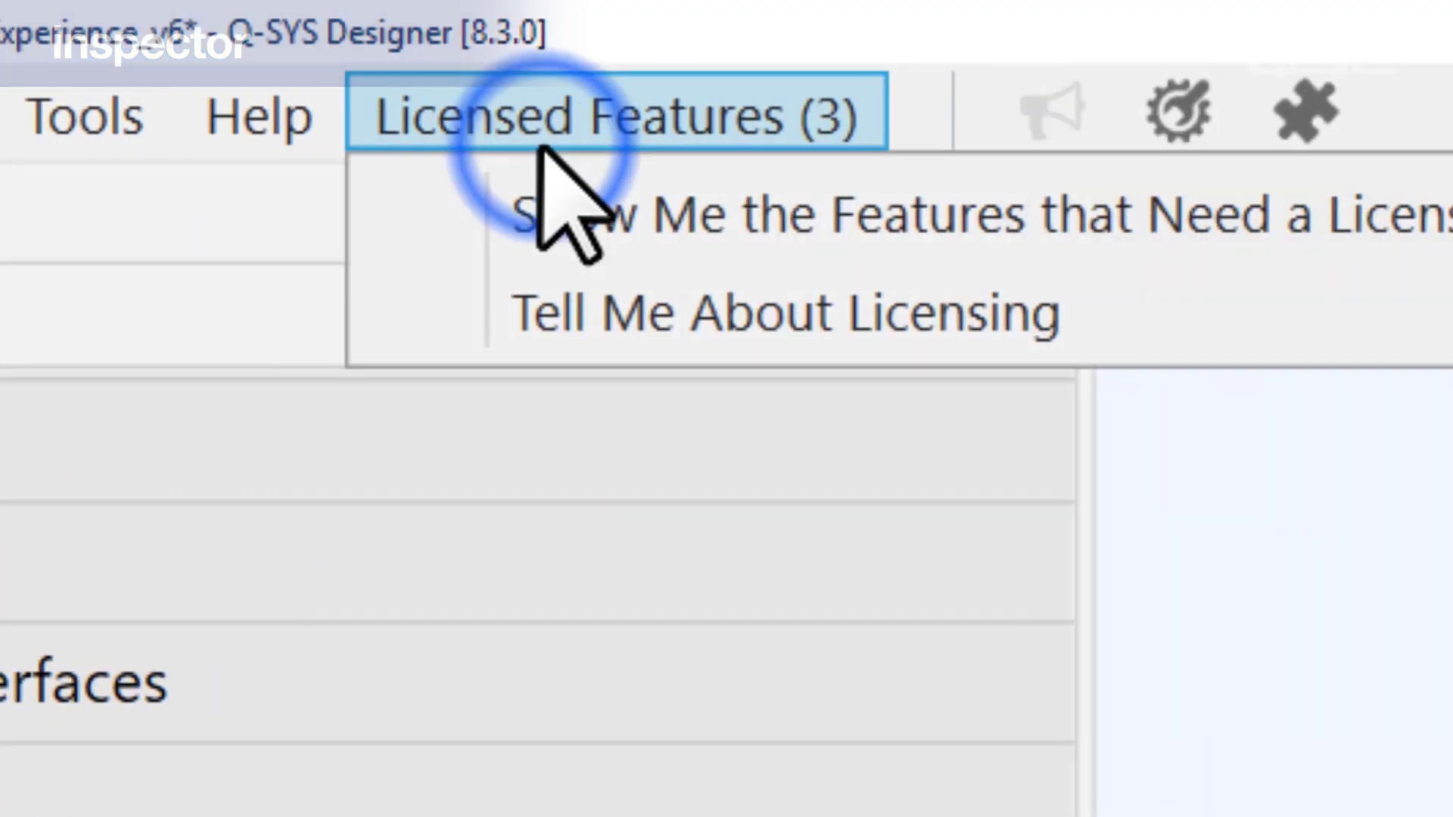